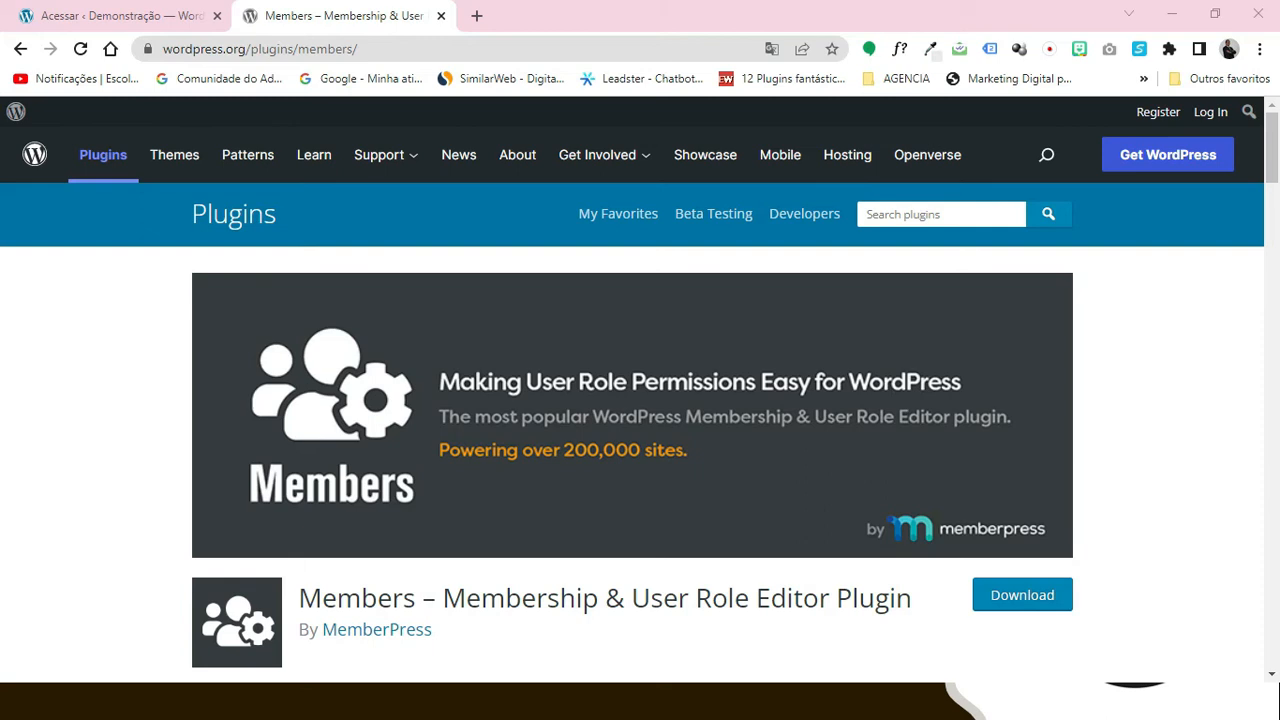
Step: Copy the plugin name "Members" from the heading of its WordPress.org plugin page
{"action": "scroll", "coordinate": [403, 319], "scroll_direction": "down", "scroll_amount": 3}
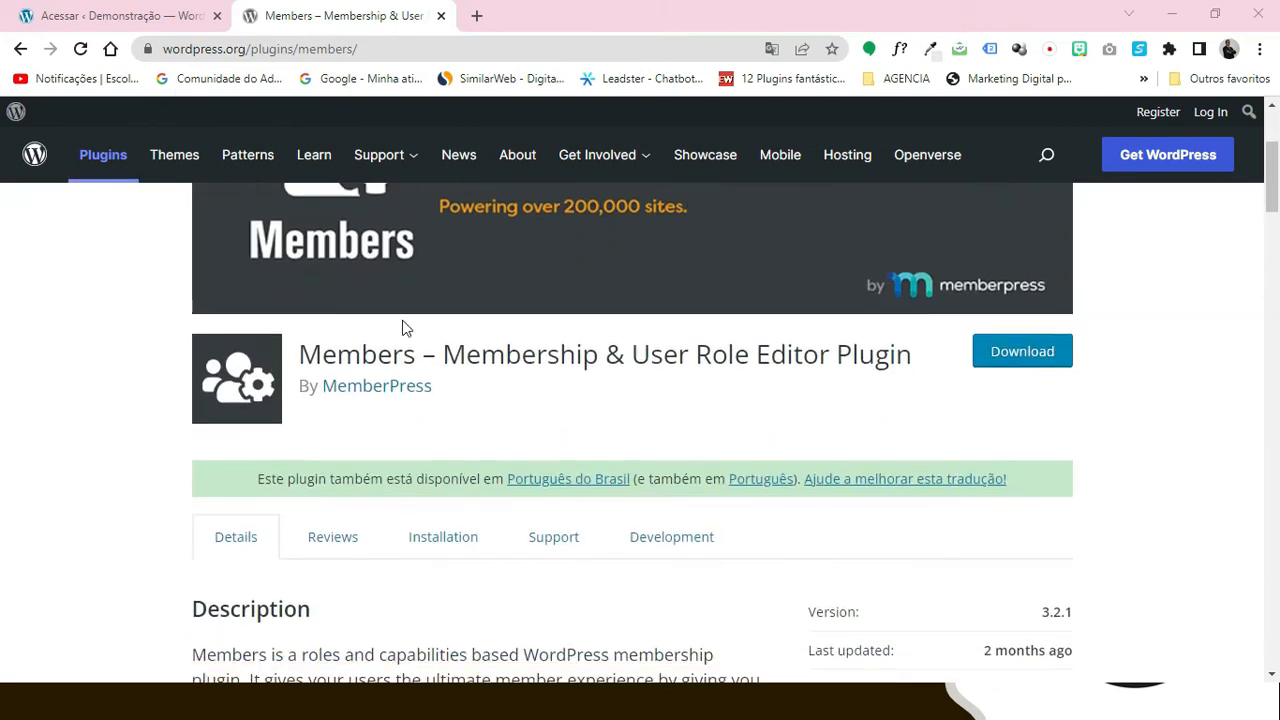
{"action": "left_click_drag", "start_coordinate": [417, 347], "coordinate": [303, 341]}
{"action": "right_click", "coordinate": [353, 333]}
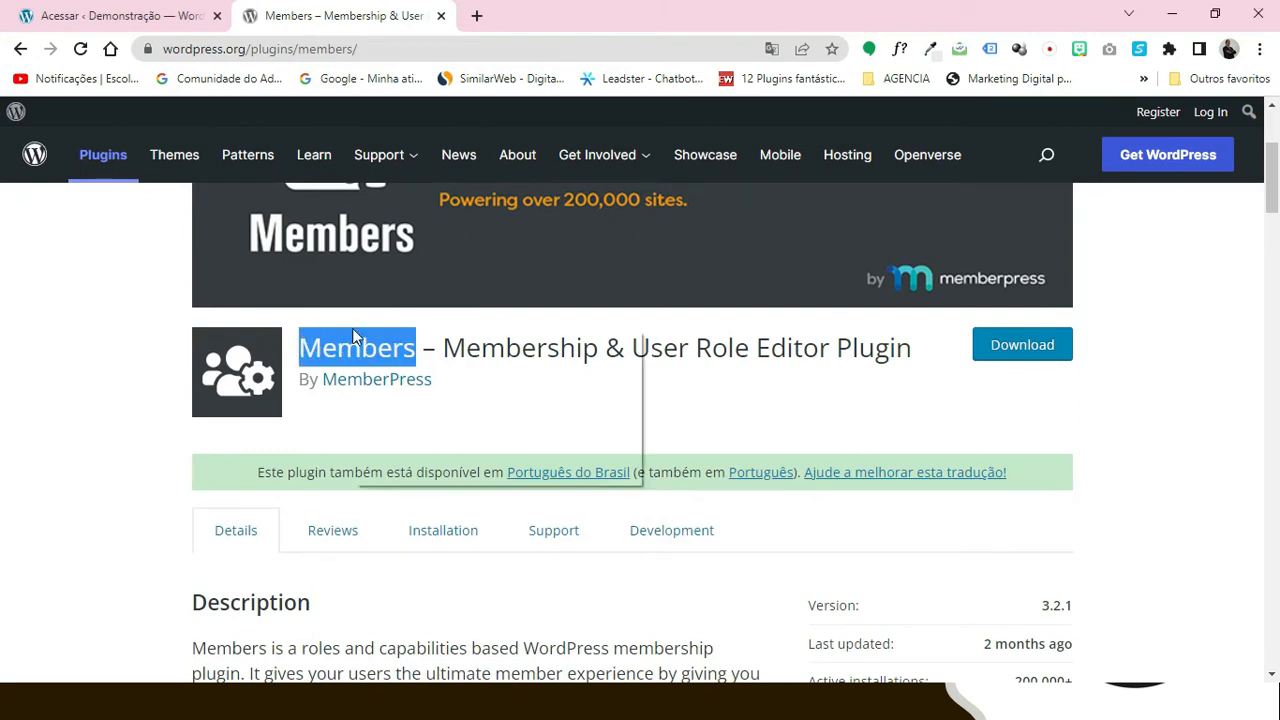
{"action": "left_click", "coordinate": [395, 343]}
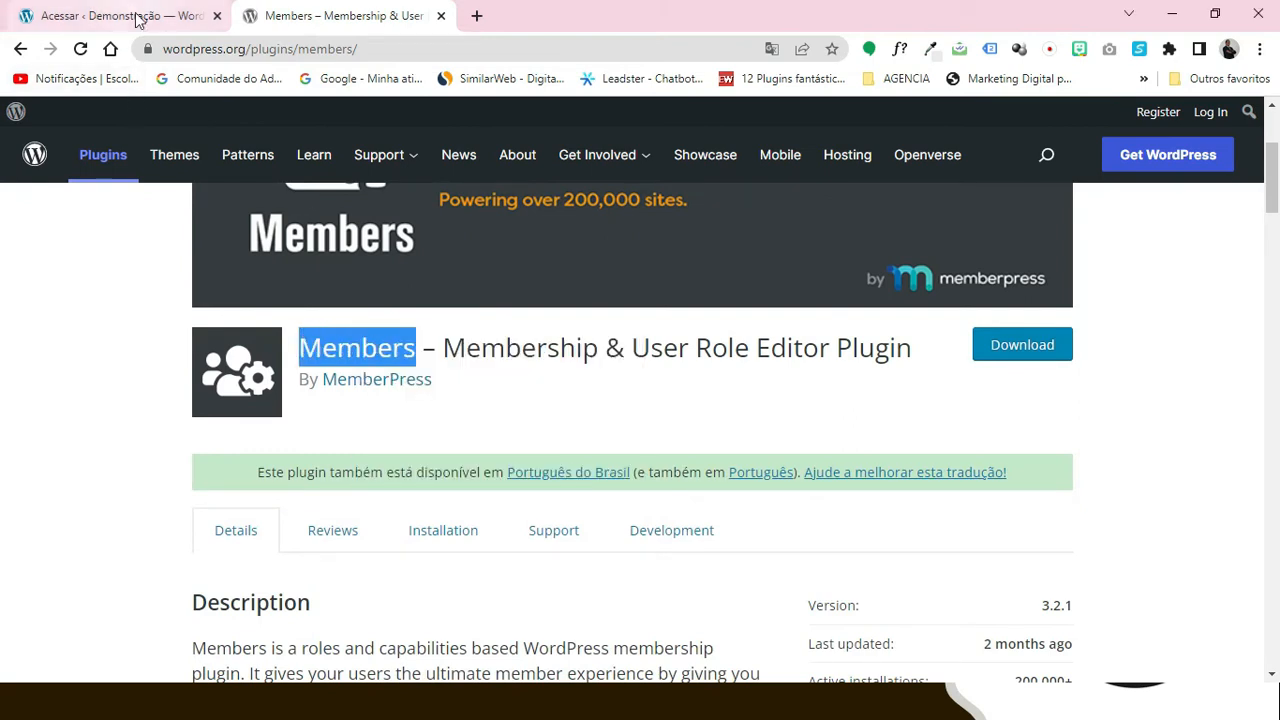
{"action": "scroll", "coordinate": [285, 110], "scroll_direction": "up", "scroll_amount": 2}
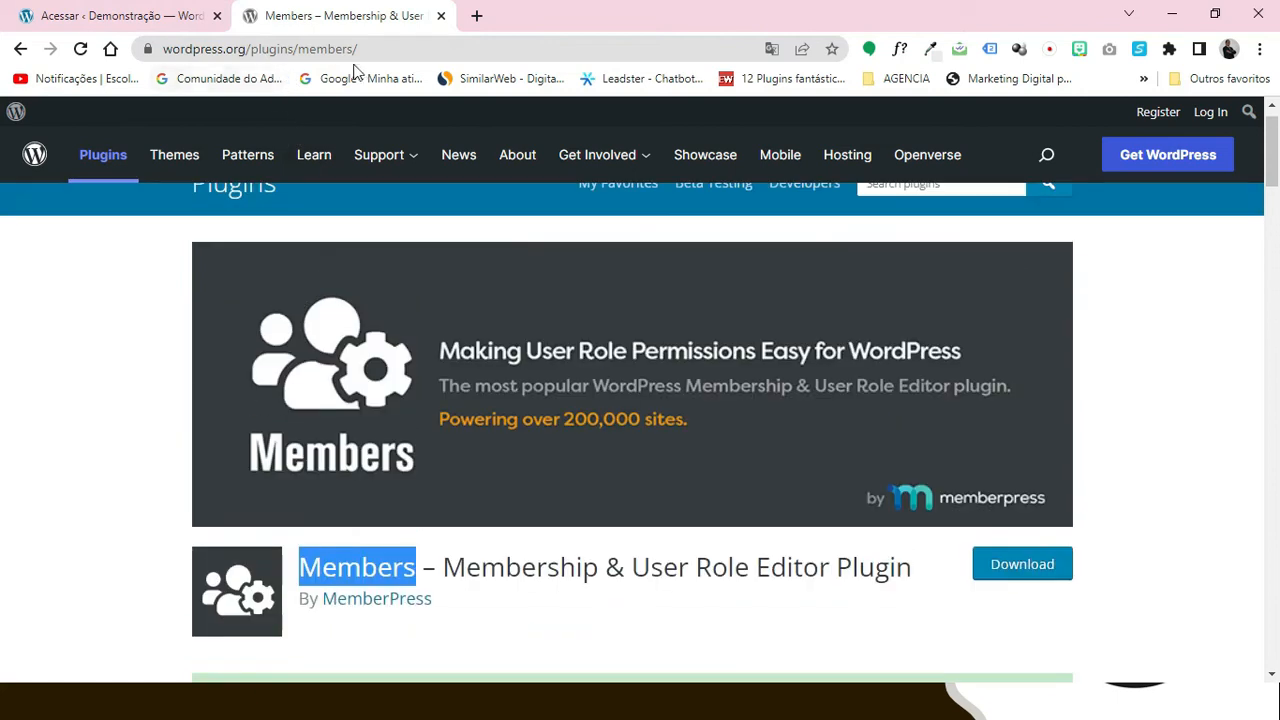
{"action": "left_click", "coordinate": [373, 48]}
{"action": "scroll", "coordinate": [343, 337], "scroll_direction": "down", "scroll_amount": 2}
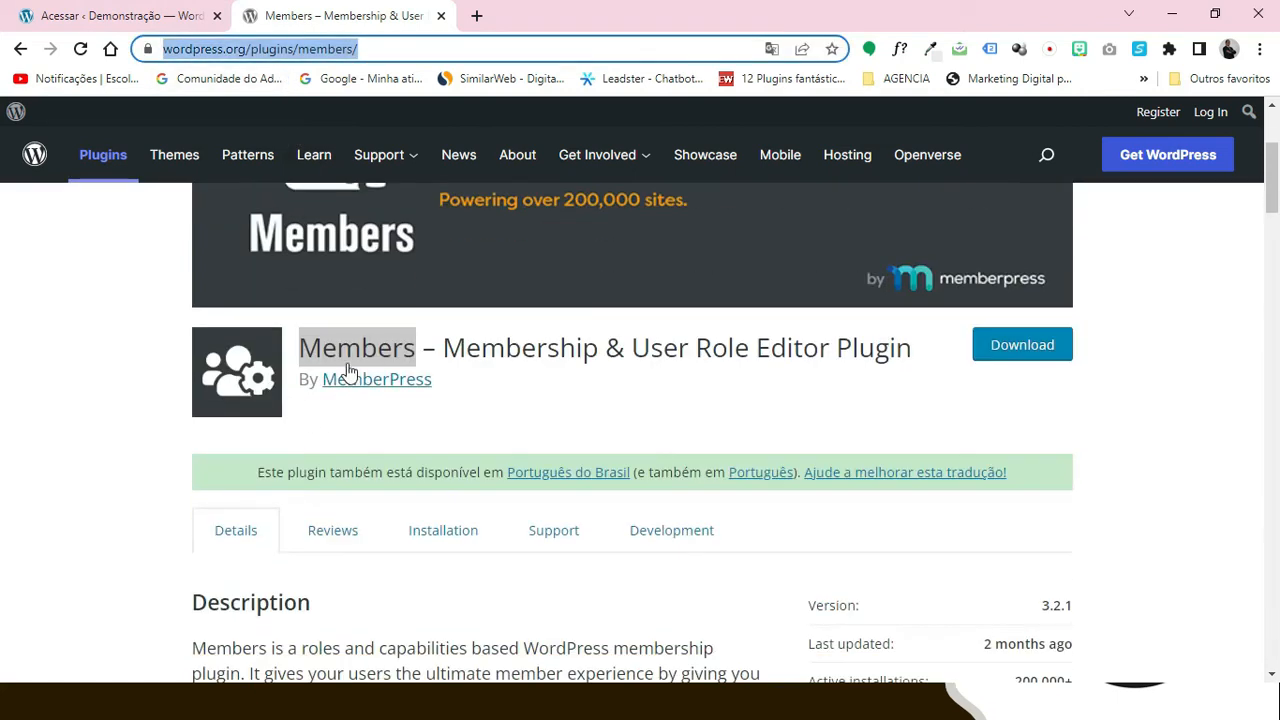
{"action": "right_click", "coordinate": [350, 365]}
{"action": "left_click", "coordinate": [385, 370]}
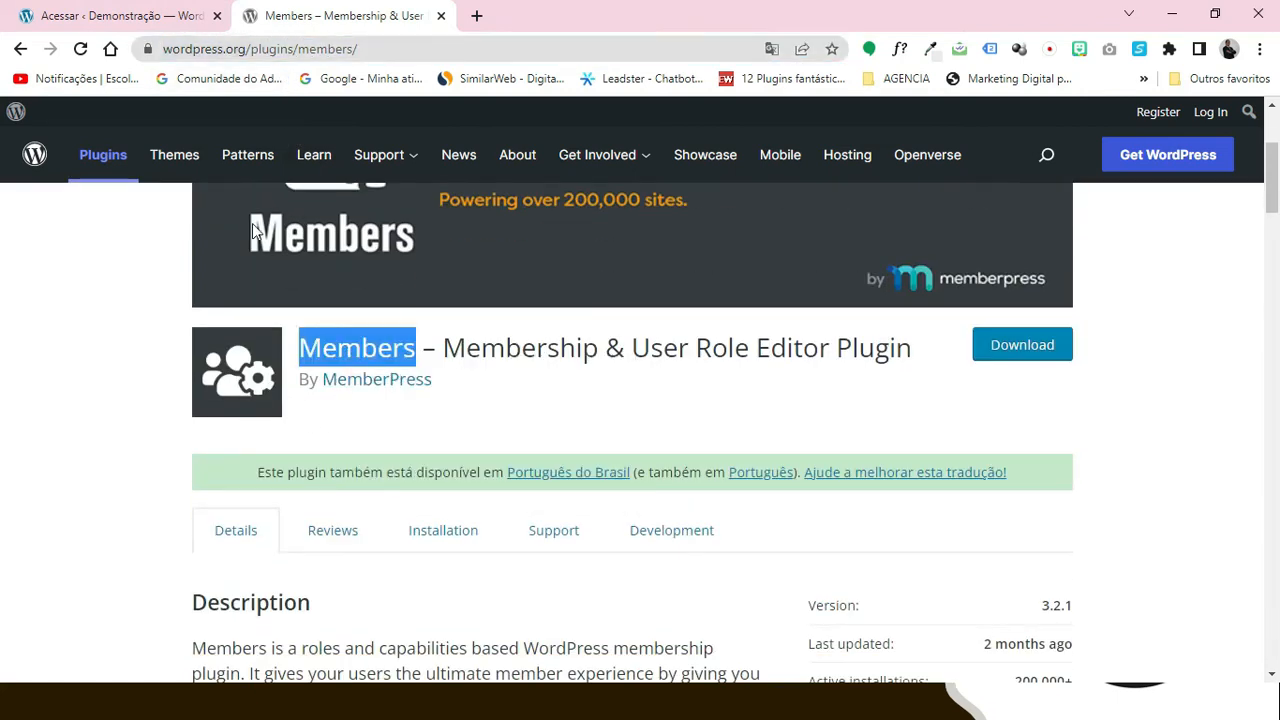
Step: Log in to the Demonstração WordPress site with the prefilled credentials and dismiss the browser's password check prompt
{"action": "left_click", "coordinate": [170, 16]}
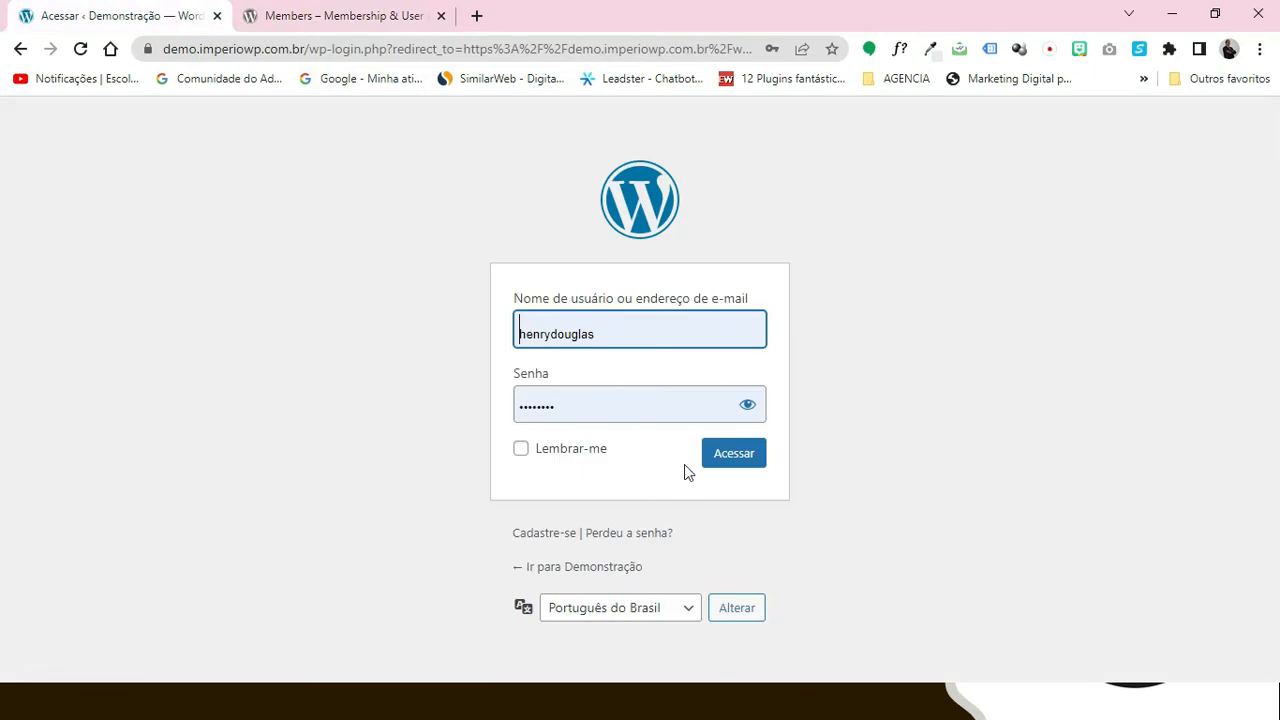
{"action": "left_click", "coordinate": [733, 453]}
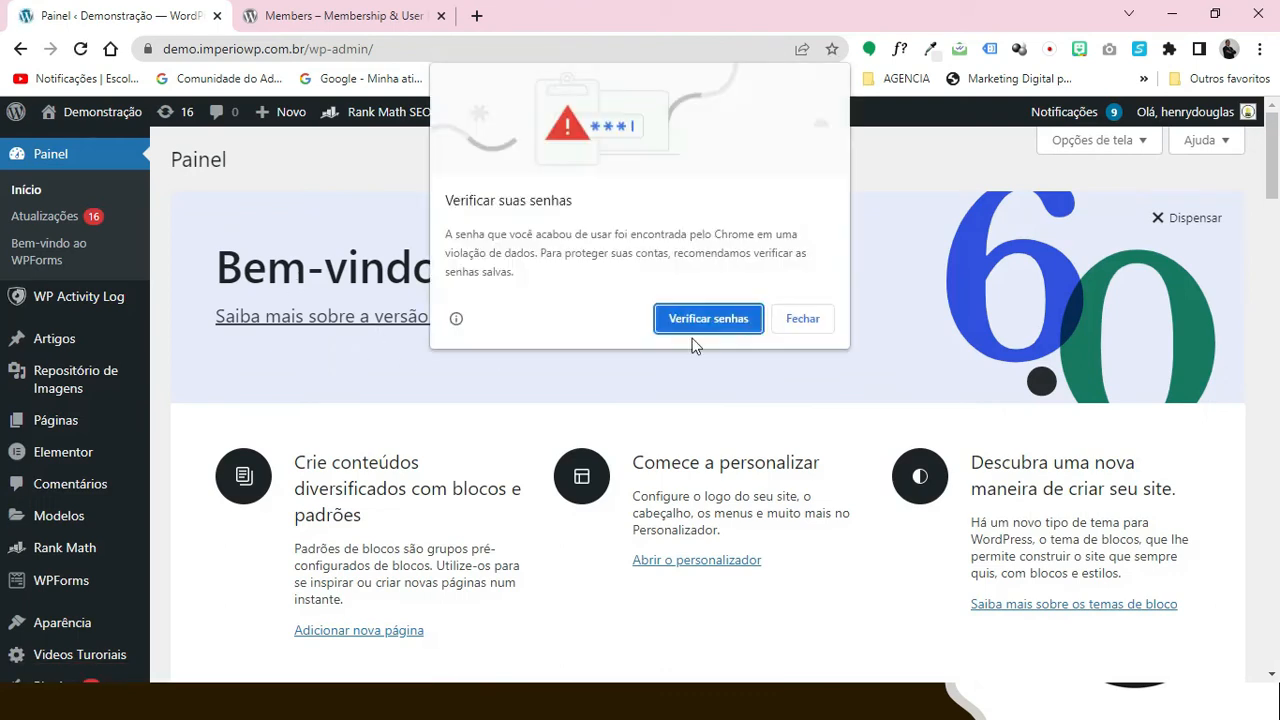
{"action": "left_click", "coordinate": [790, 317]}
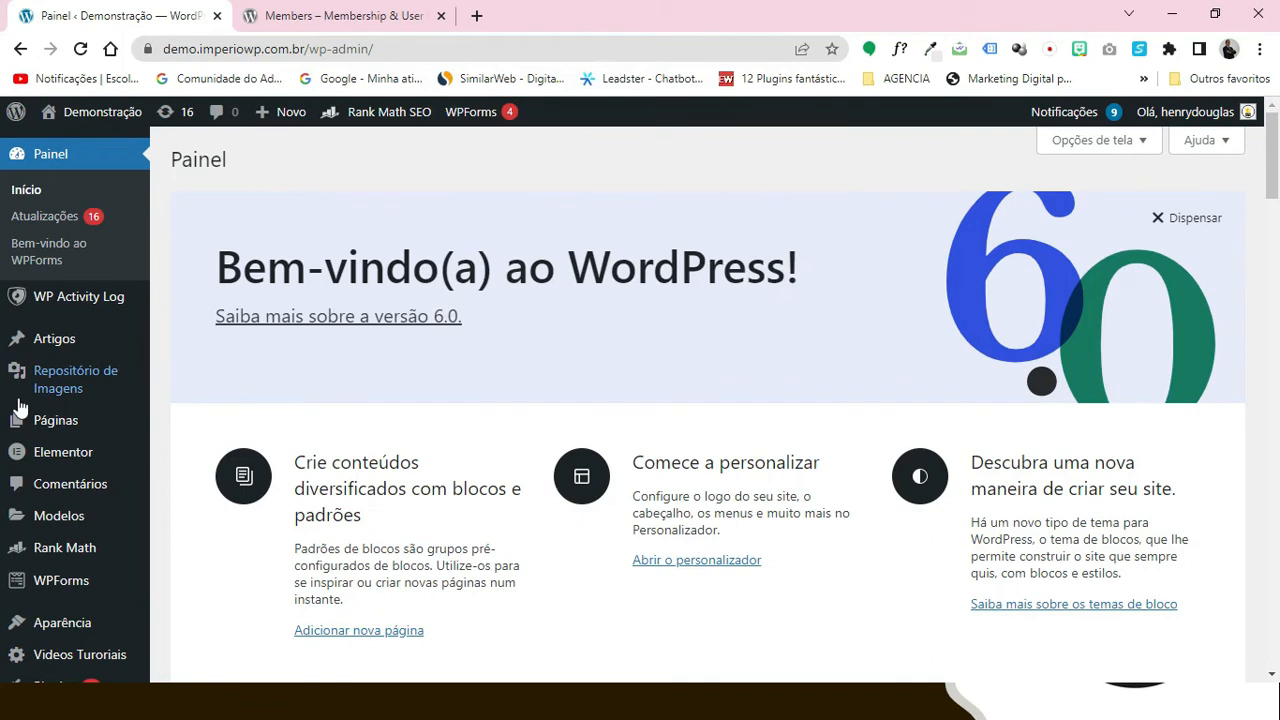
Step: Search for "Members" among the new plugins available to add to the site
{"action": "scroll", "coordinate": [50, 360], "scroll_direction": "down", "scroll_amount": 3}
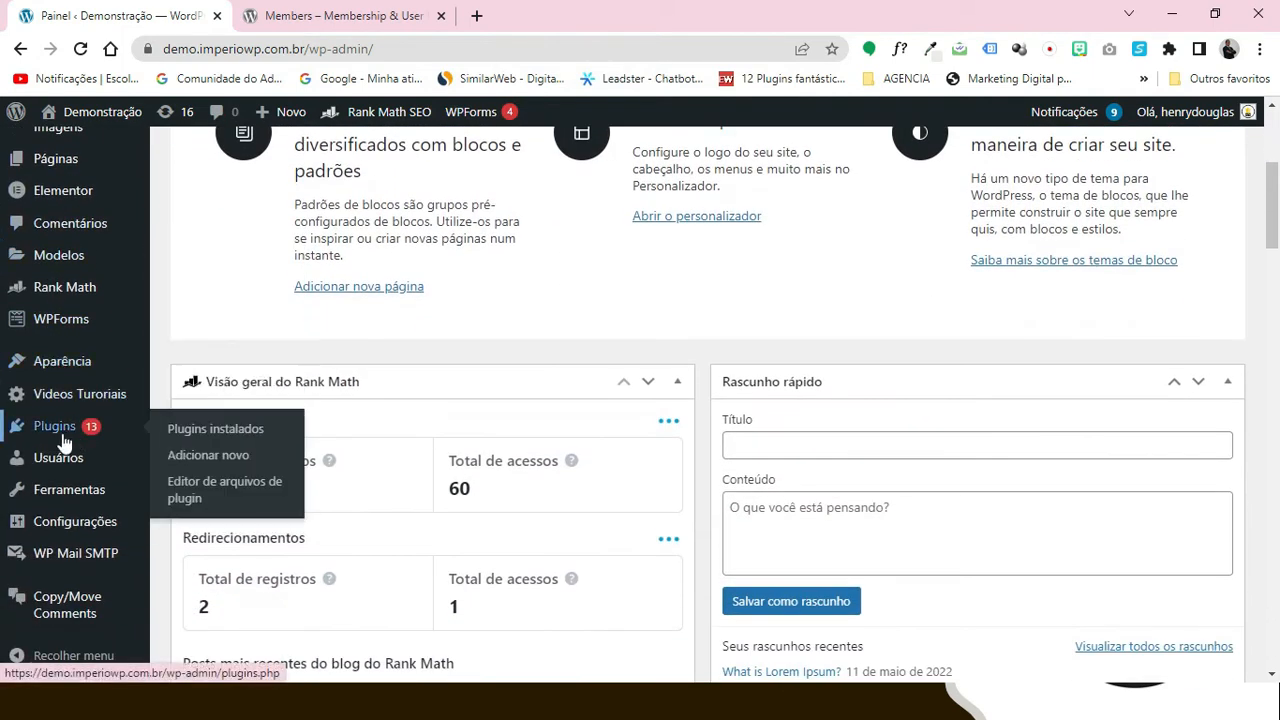
{"action": "left_click", "coordinate": [180, 430]}
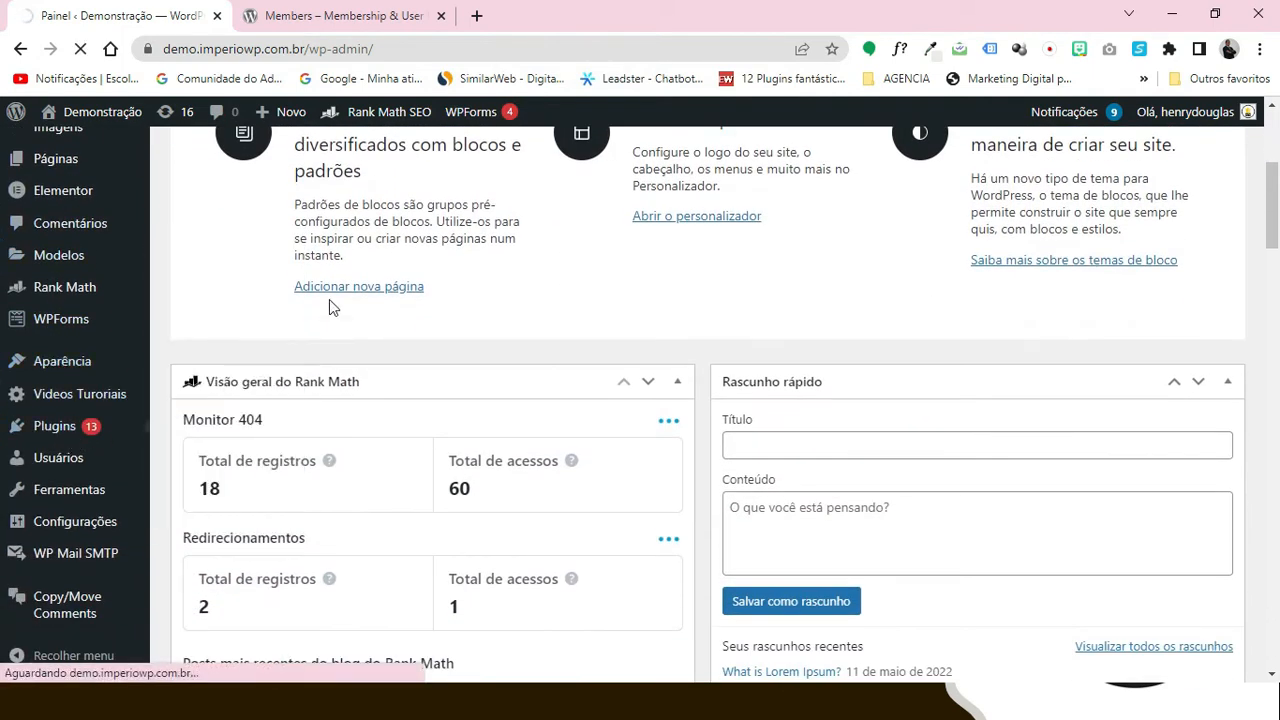
{"action": "mouse_move", "coordinate": [57, 427]}
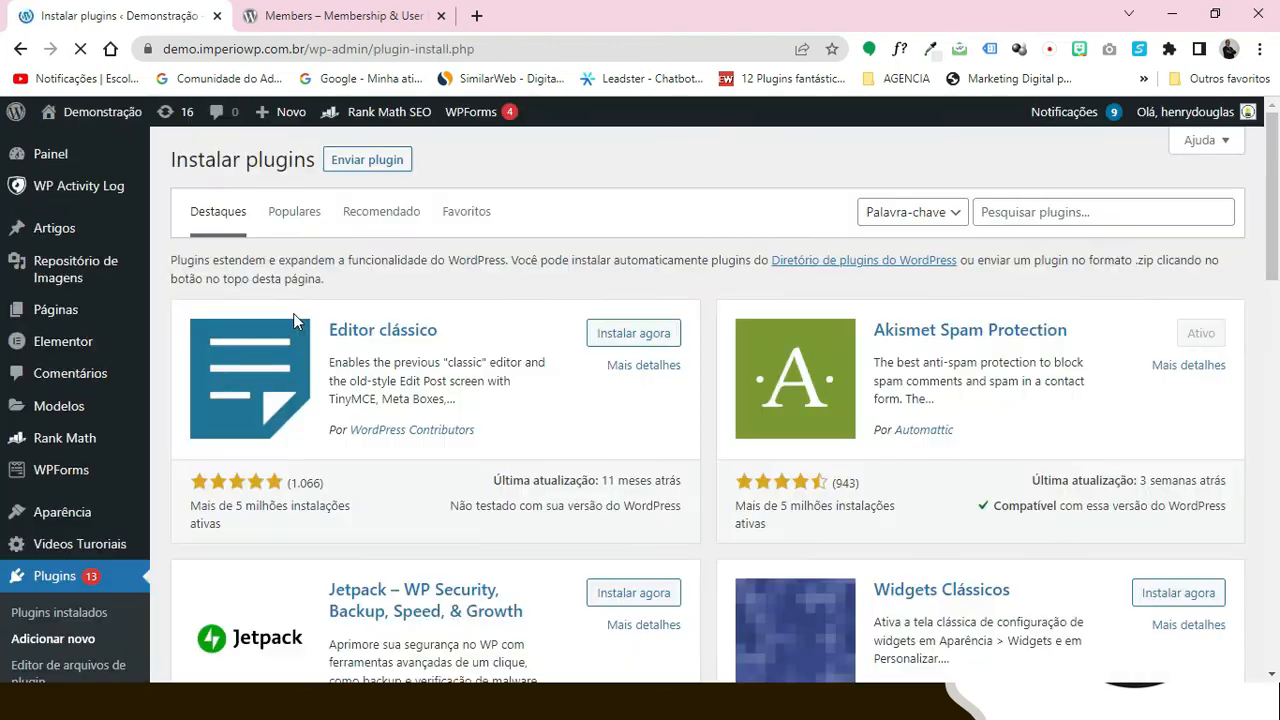
{"action": "left_click", "coordinate": [1013, 213]}
{"action": "right_click", "coordinate": [1013, 213]}
{"action": "left_click", "coordinate": [1003, 349]}
{"action": "left_click", "coordinate": [805, 163]}
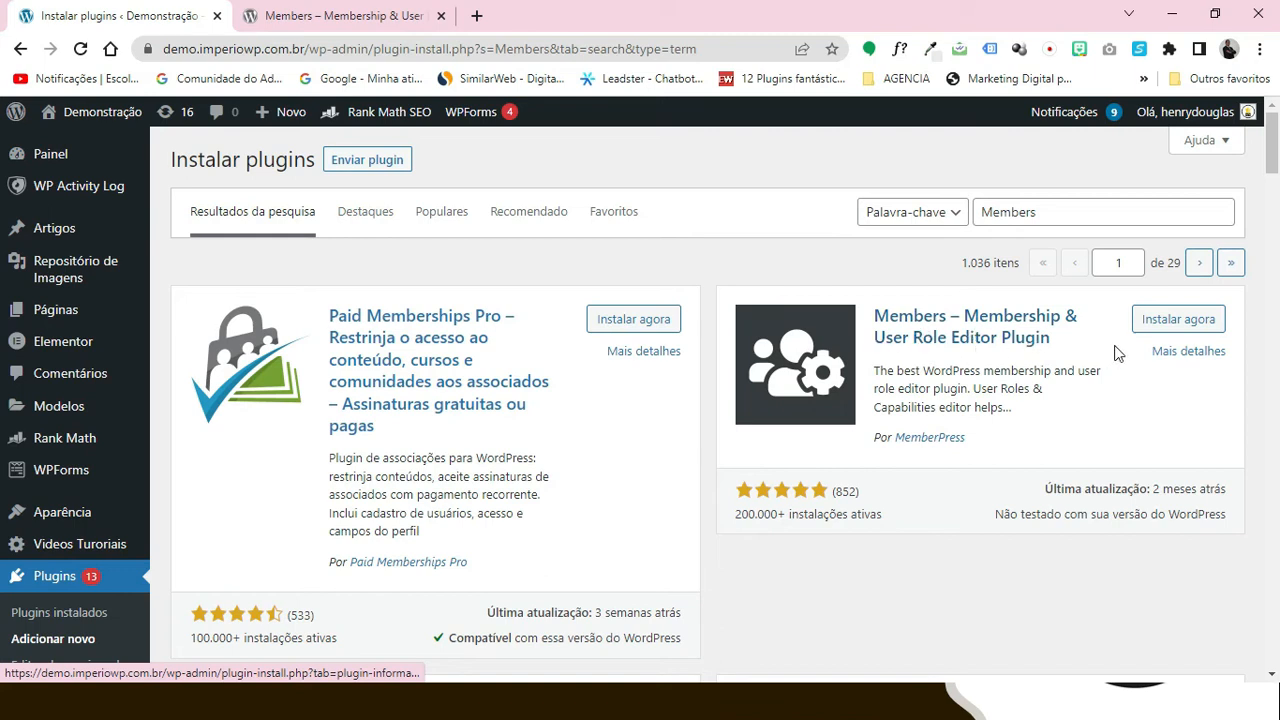
Step: Install and activate the Members – Membership & User Role Editor Plugin by MemberPress
{"action": "left_click", "coordinate": [1180, 320]}
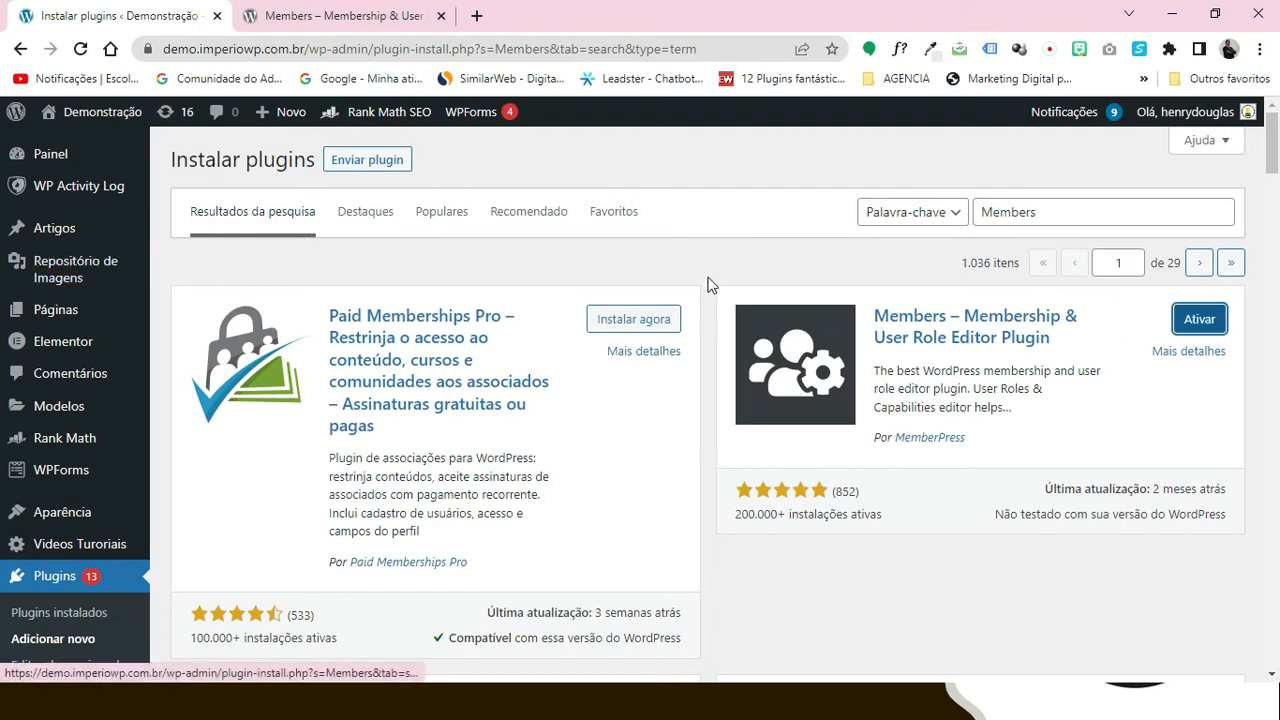
{"action": "left_click", "coordinate": [1202, 322]}
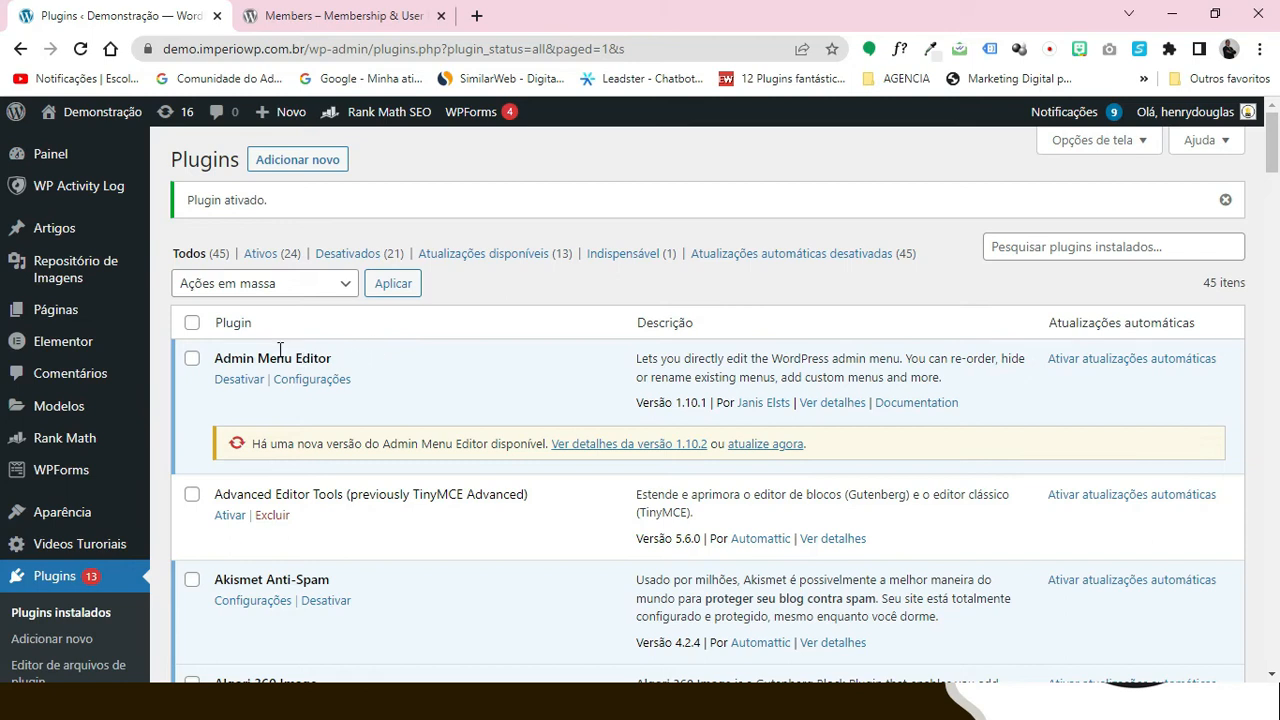
Step: Open the Autor role for editing from the Members plugin's list of roles (Funções)
{"action": "scroll", "coordinate": [60, 380], "scroll_direction": "down", "scroll_amount": 3}
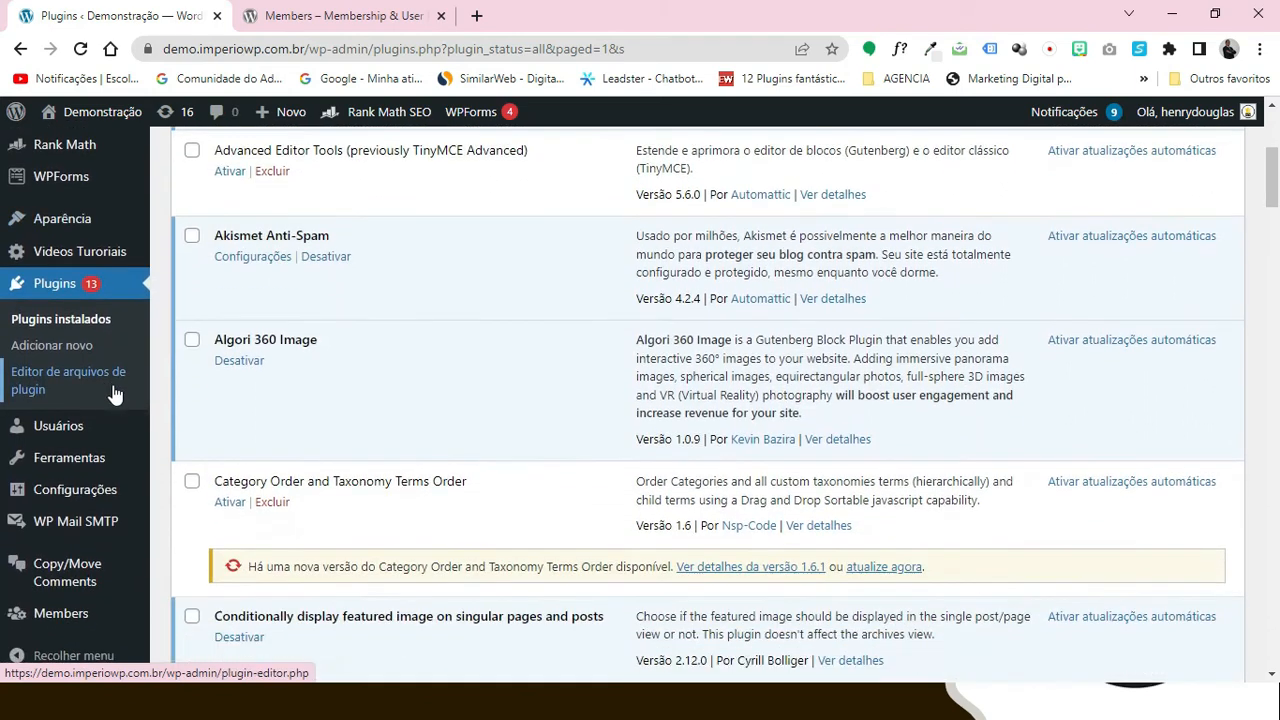
{"action": "right_click", "coordinate": [30, 626]}
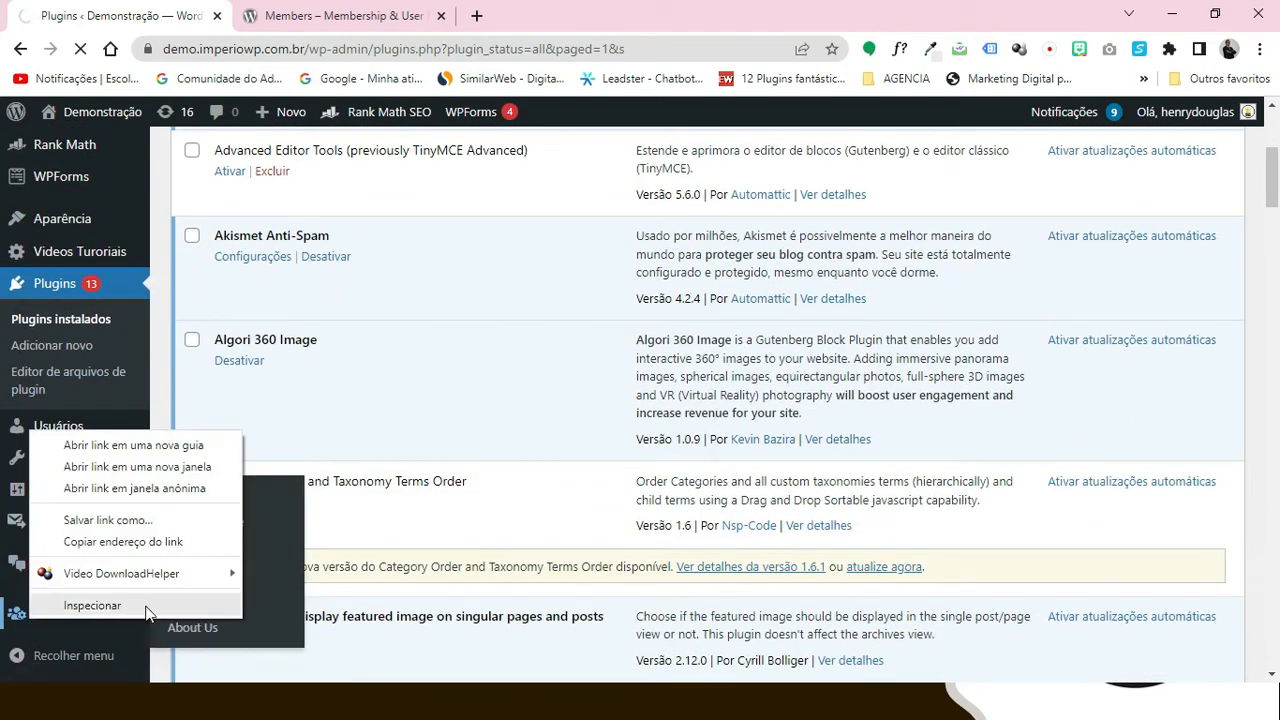
{"action": "left_click", "coordinate": [8, 621]}
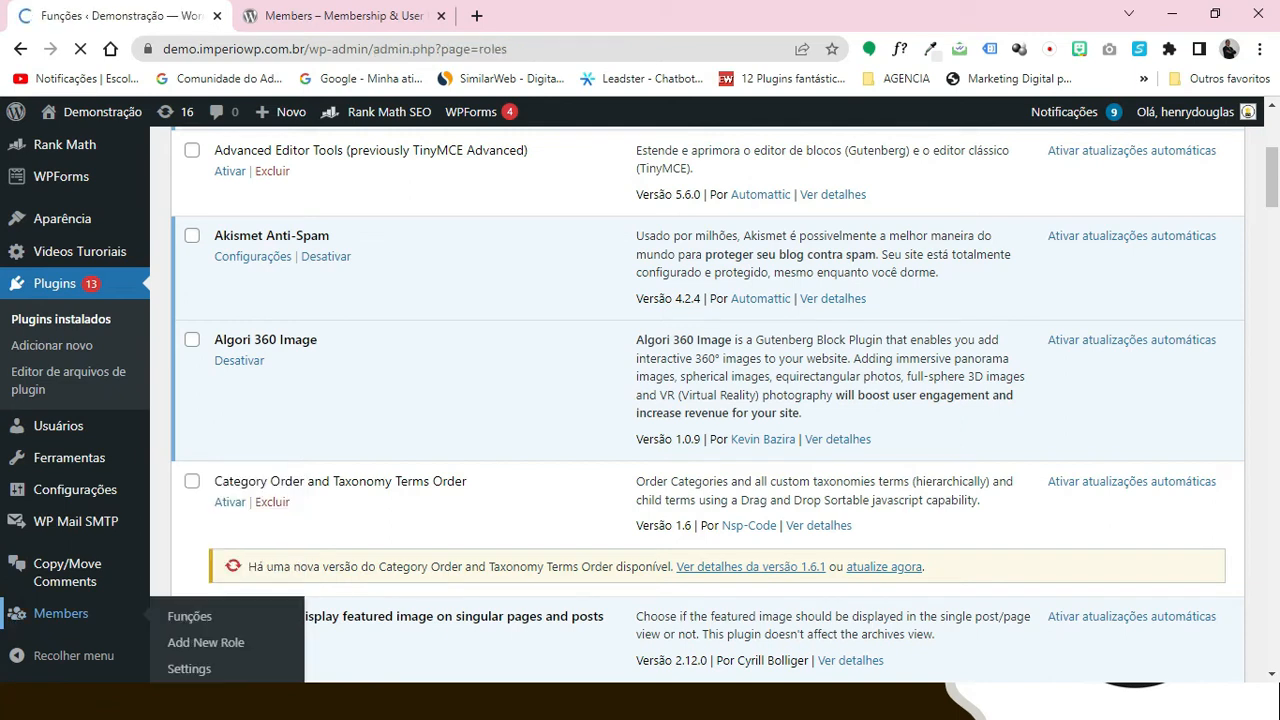
{"action": "scroll", "coordinate": [180, 297], "scroll_direction": "down", "scroll_amount": 3}
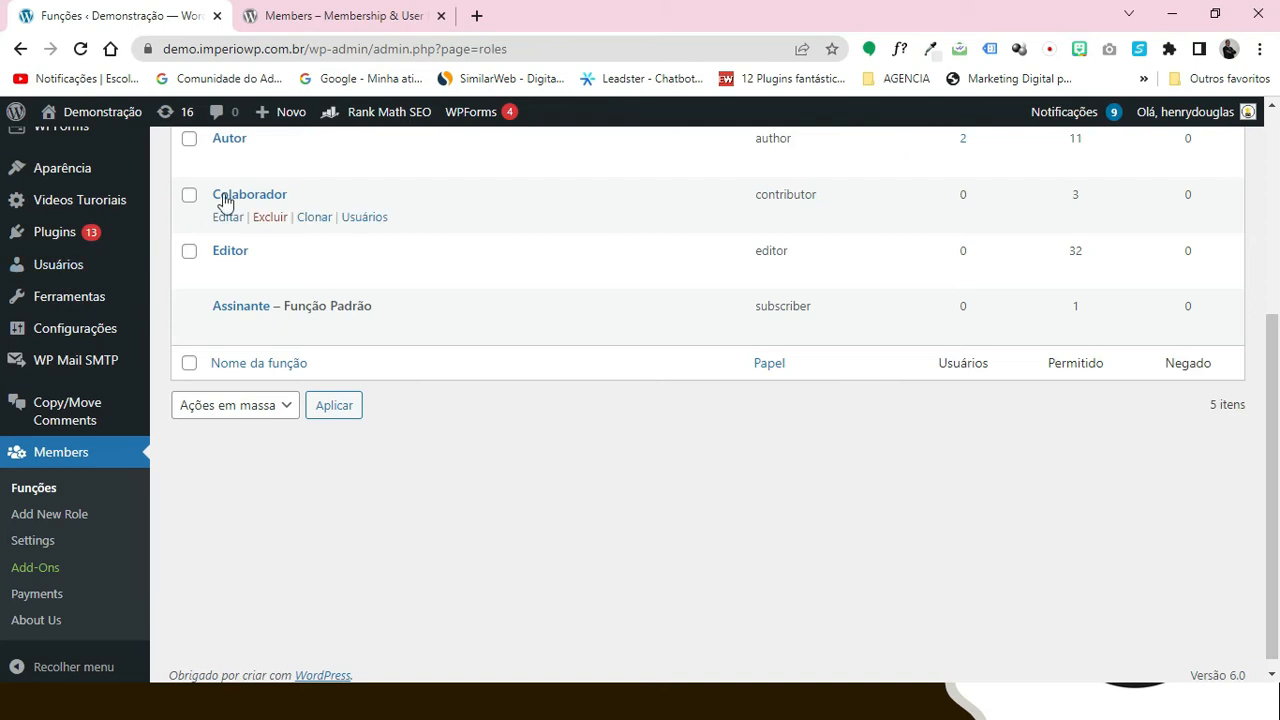
{"action": "scroll", "coordinate": [280, 225], "scroll_direction": "up", "scroll_amount": 2}
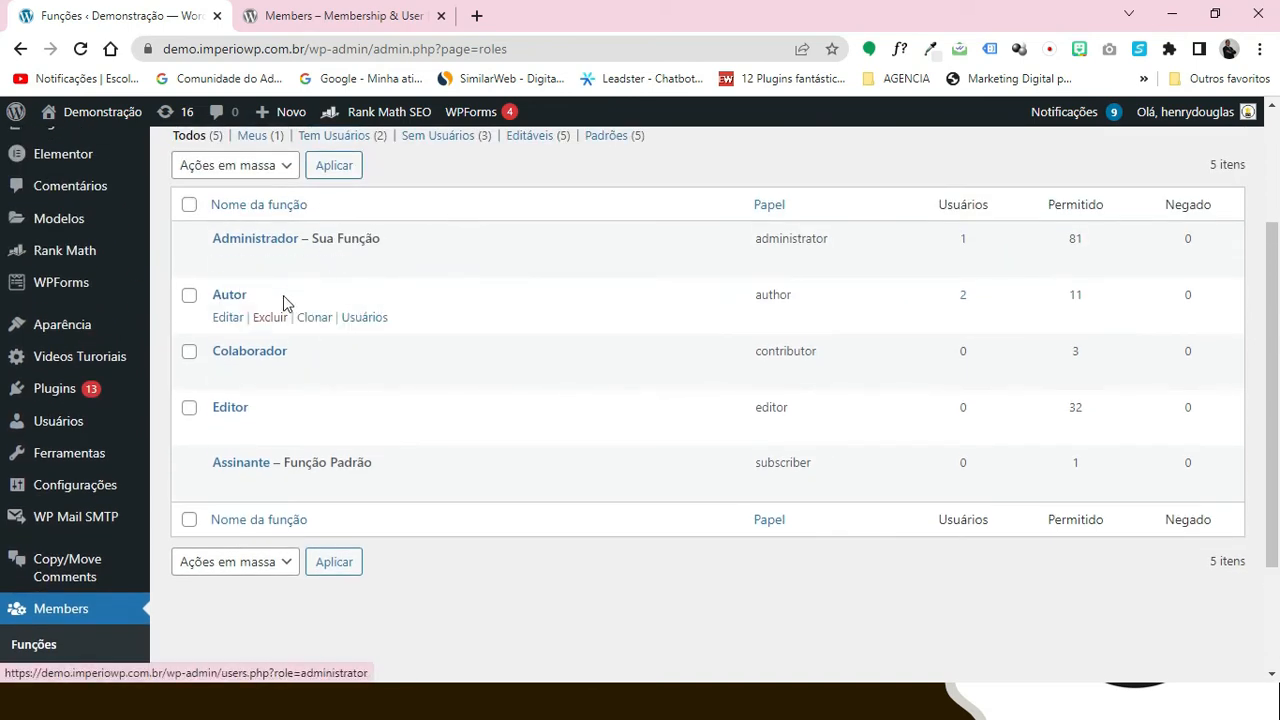
{"action": "scroll", "coordinate": [447, 248], "scroll_direction": "up", "scroll_amount": 1}
{"action": "scroll", "coordinate": [420, 243], "scroll_direction": "down", "scroll_amount": 1}
{"action": "left_click", "coordinate": [230, 295]}
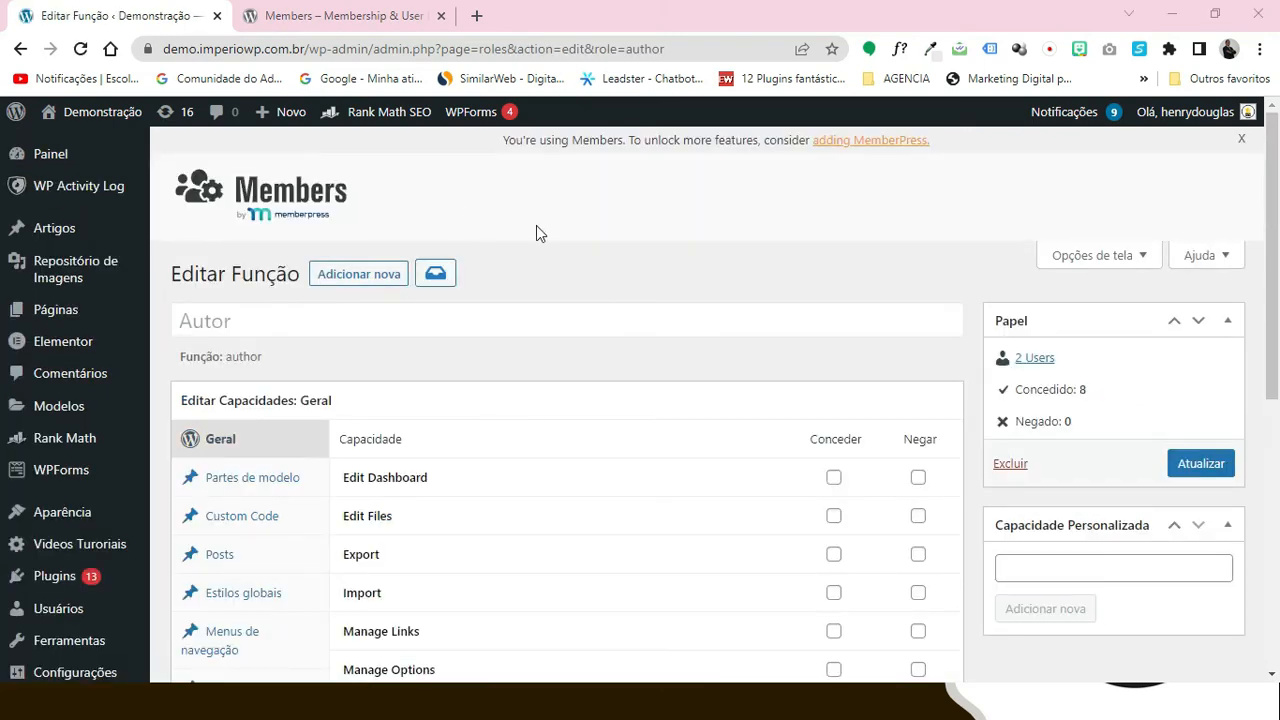
Step: Deny the Delete Posts and Publish Posts capabilities in the Autor role's Posts group
{"action": "scroll", "coordinate": [563, 244], "scroll_direction": "down", "scroll_amount": 3}
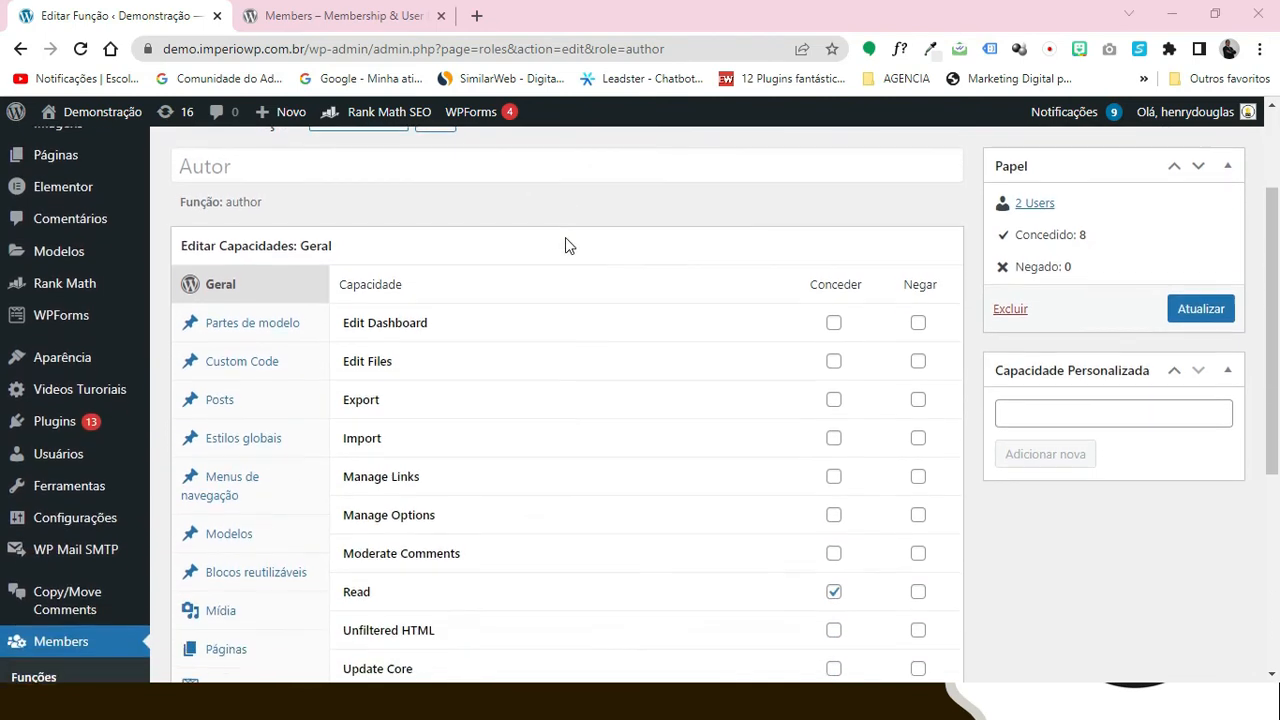
{"action": "scroll", "coordinate": [565, 245], "scroll_direction": "down", "scroll_amount": 1}
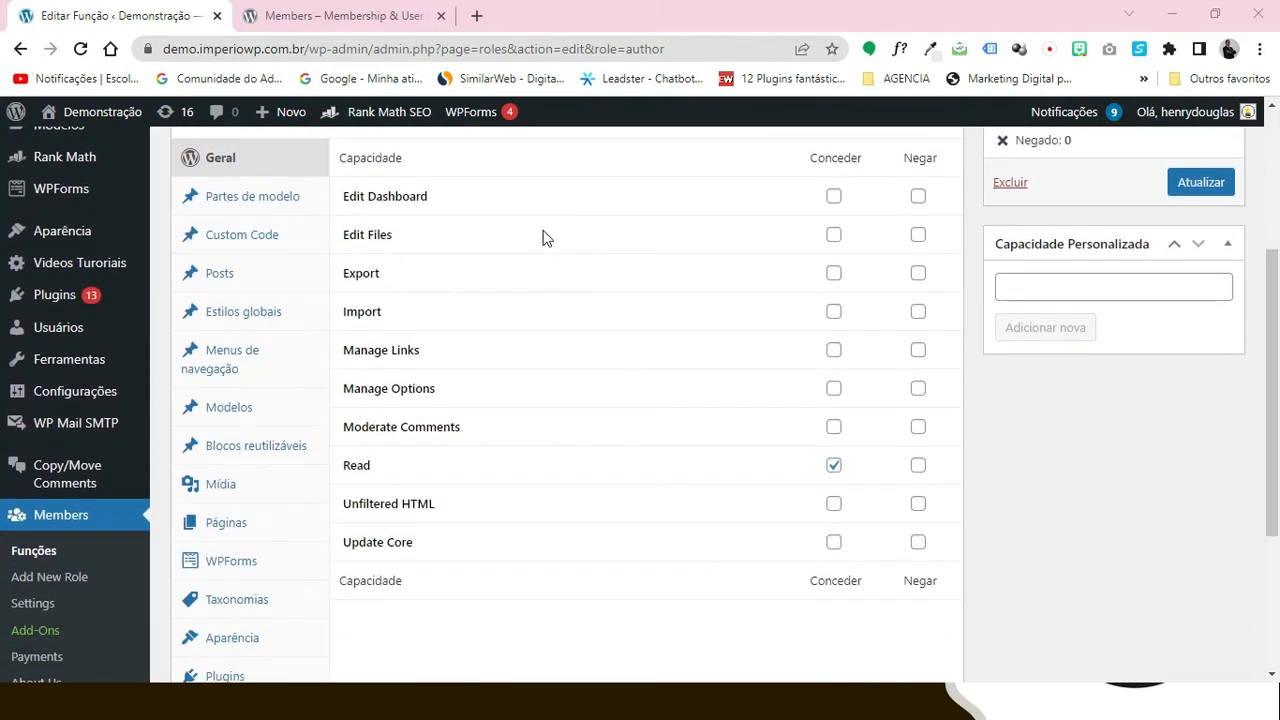
{"action": "scroll", "coordinate": [543, 237], "scroll_direction": "up", "scroll_amount": 2}
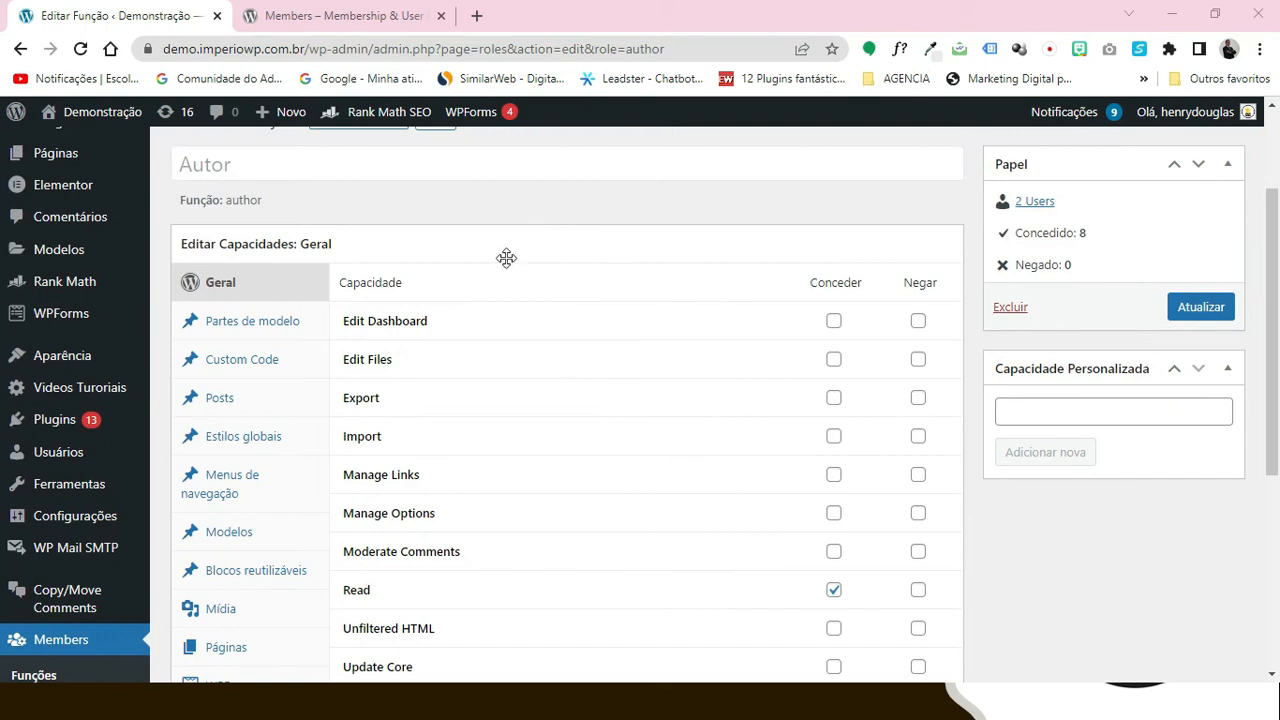
{"action": "left_click", "coordinate": [217, 398]}
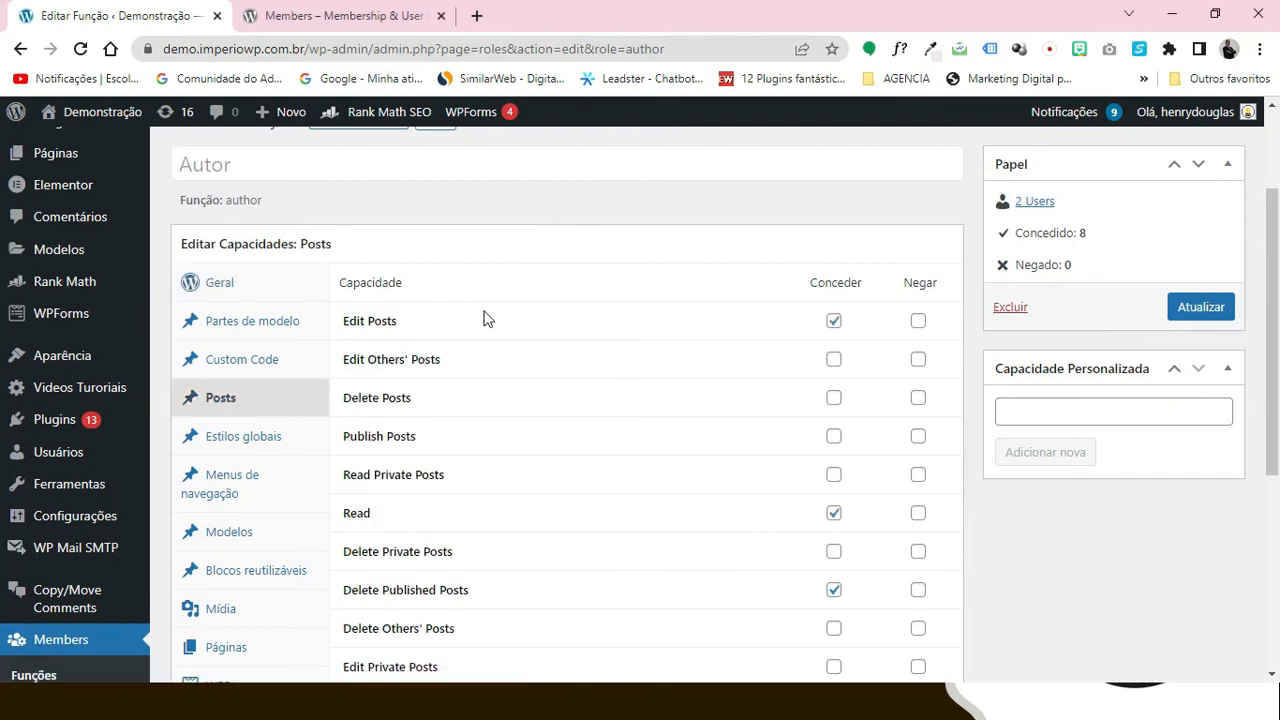
{"action": "scroll", "coordinate": [477, 303], "scroll_direction": "down", "scroll_amount": 1}
{"action": "scroll", "coordinate": [419, 295], "scroll_direction": "up", "scroll_amount": 1}
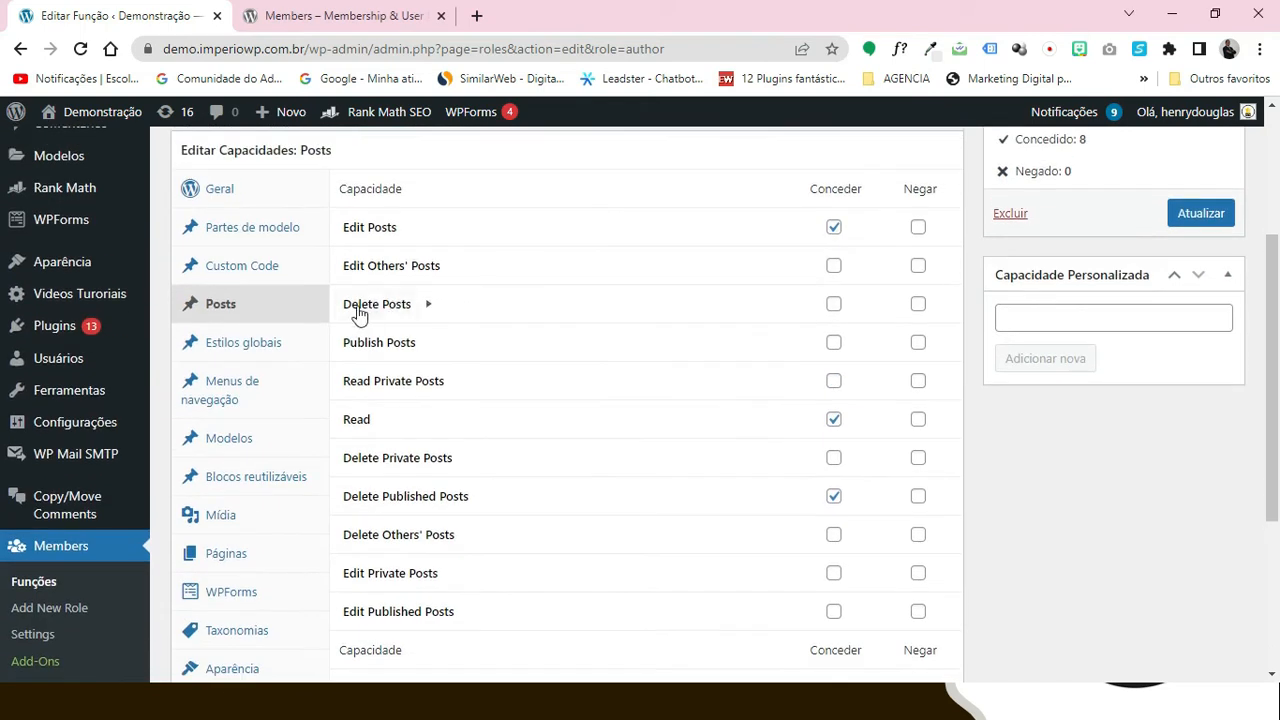
{"action": "left_click", "coordinate": [918, 305]}
{"action": "scroll", "coordinate": [916, 310], "scroll_direction": "up", "scroll_amount": 1}
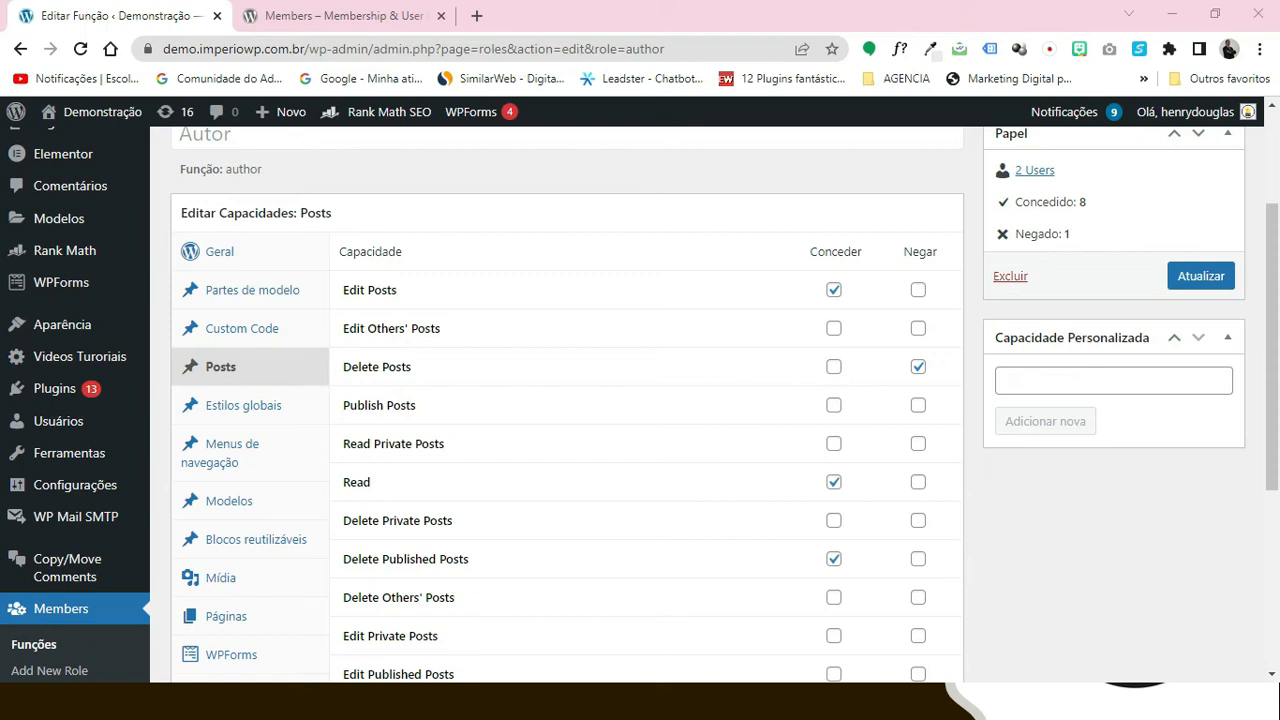
{"action": "left_click", "coordinate": [918, 406]}
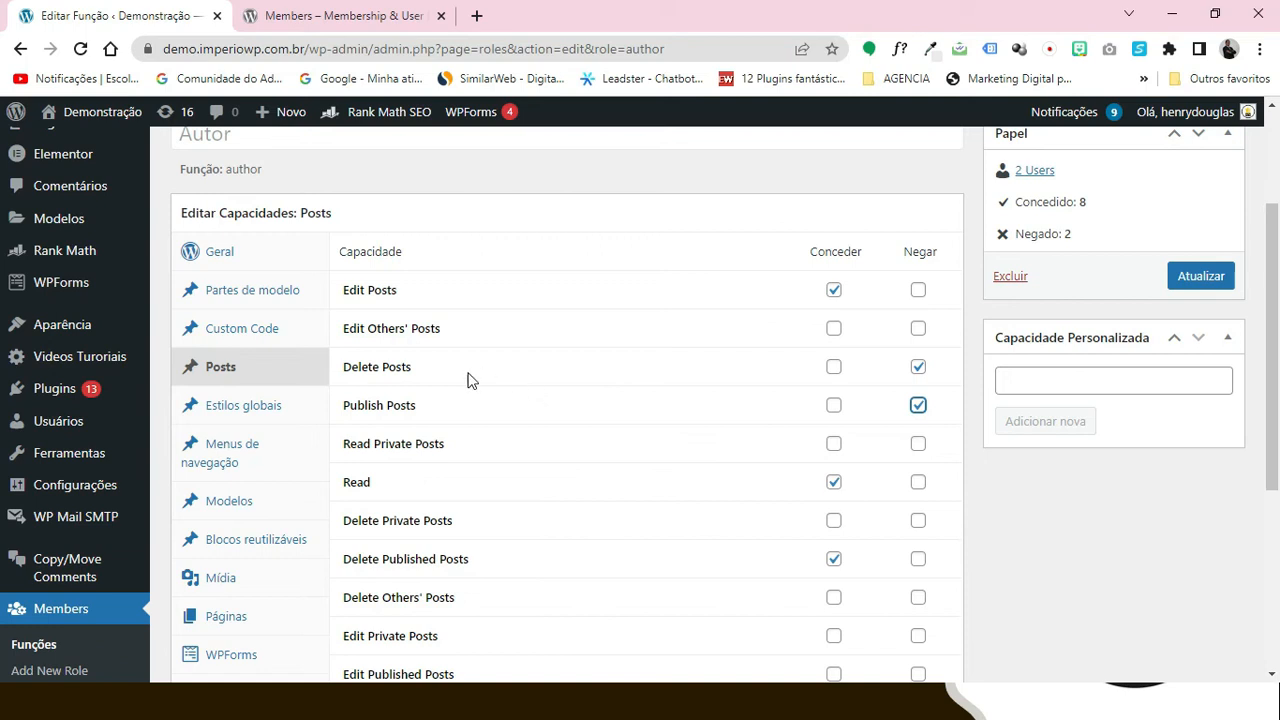
Step: Review the remaining Posts capabilities and save the changes to the Autor role
{"action": "scroll", "coordinate": [640, 375], "scroll_direction": "down", "scroll_amount": 3}
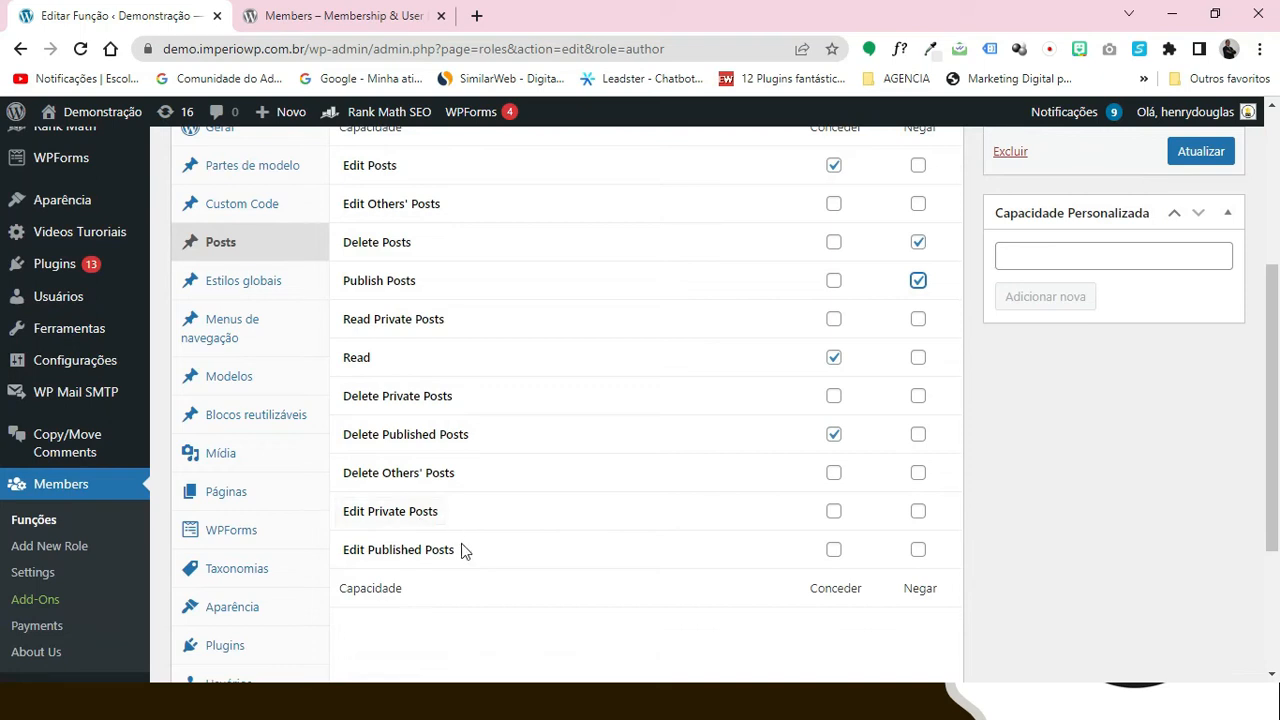
{"action": "scroll", "coordinate": [629, 430], "scroll_direction": "up", "scroll_amount": 1}
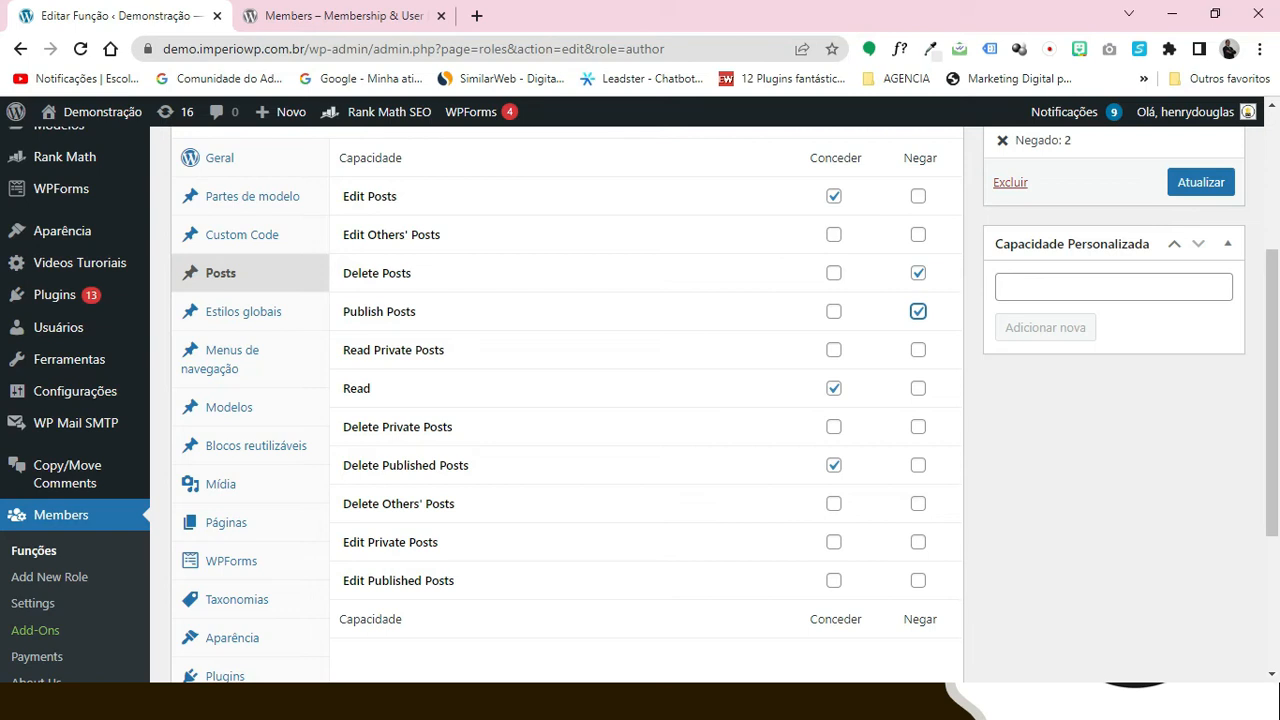
{"action": "scroll", "coordinate": [597, 350], "scroll_direction": "up", "scroll_amount": 3}
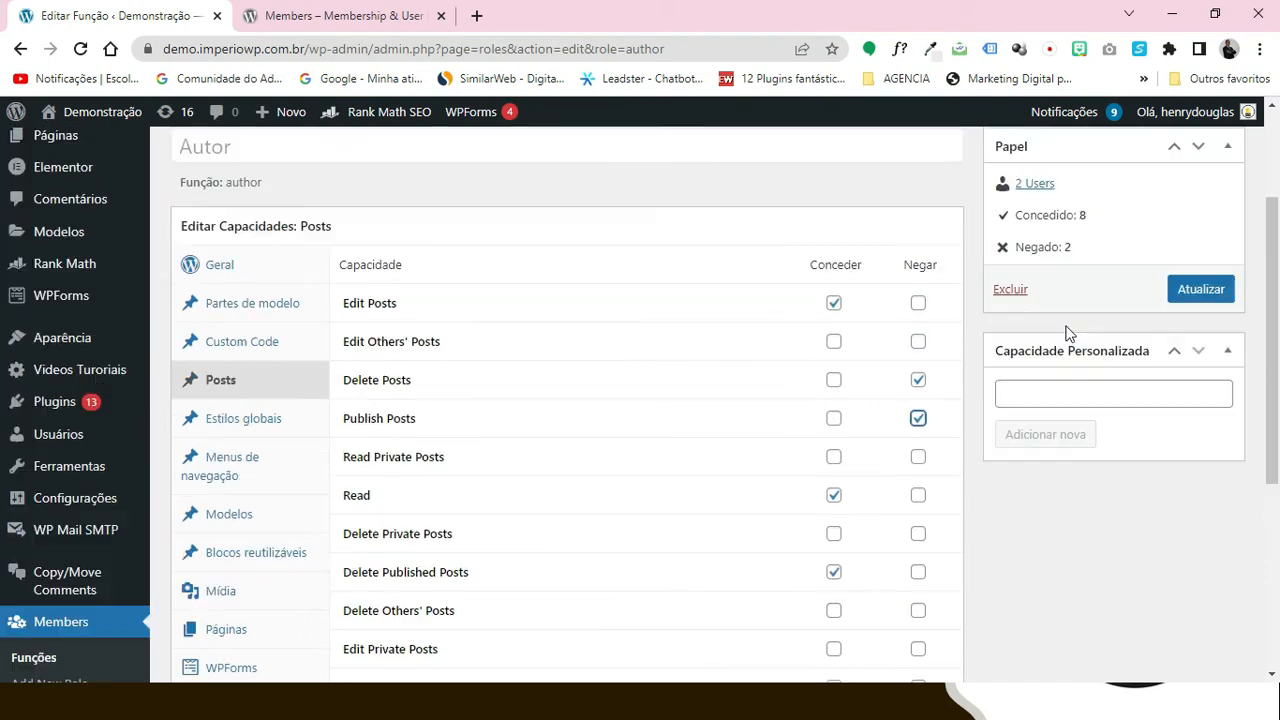
{"action": "left_click", "coordinate": [1199, 339]}
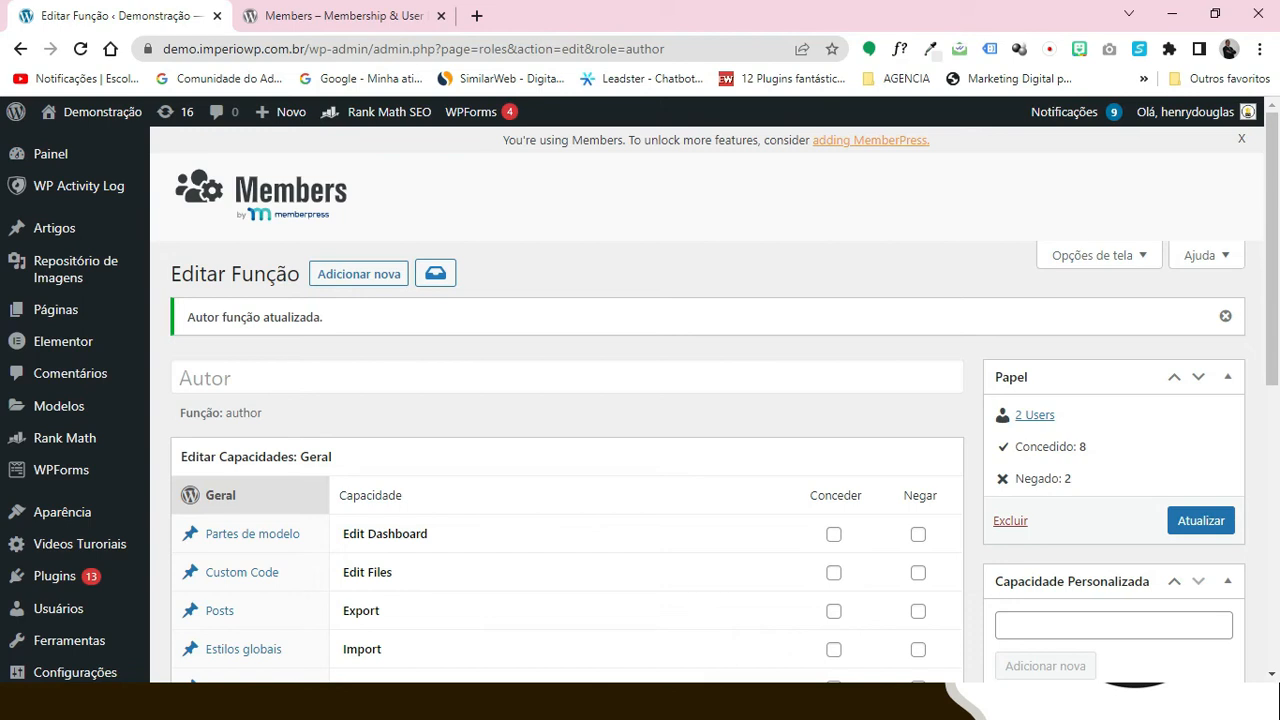
{"action": "scroll", "coordinate": [565, 315], "scroll_direction": "down", "scroll_amount": 1}
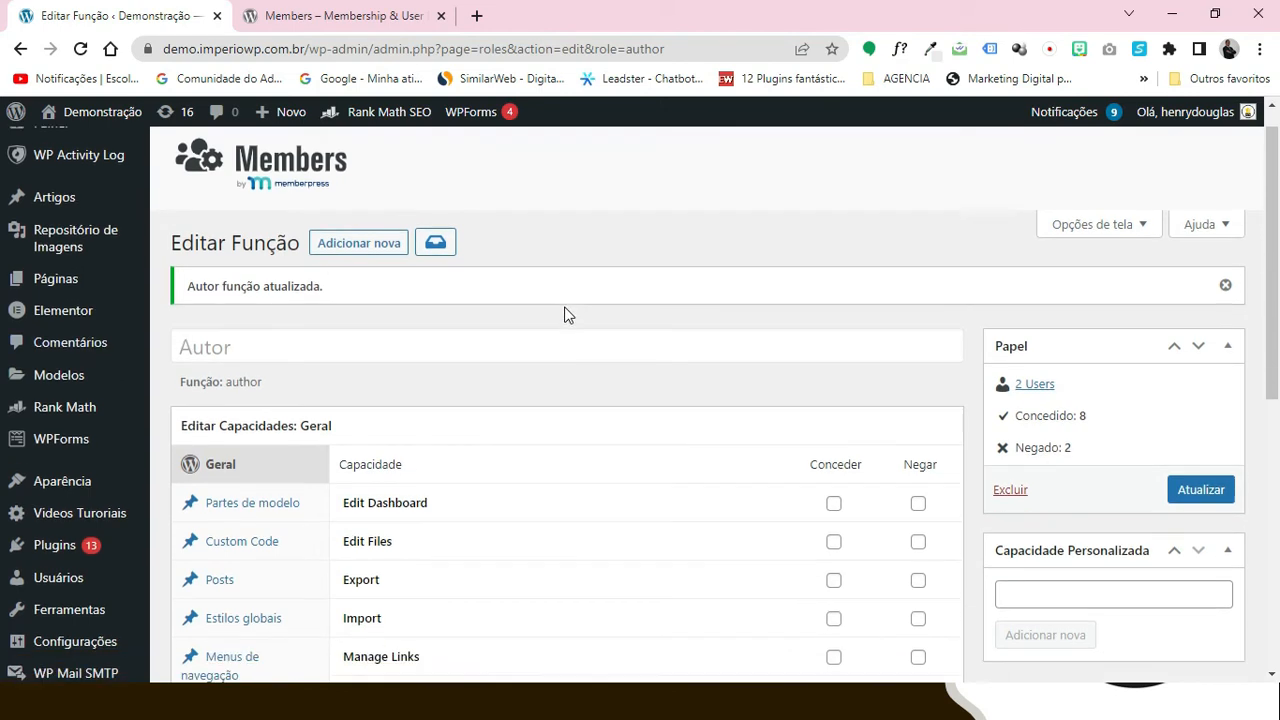
{"action": "scroll", "coordinate": [564, 285], "scroll_direction": "down", "scroll_amount": 2}
{"action": "scroll", "coordinate": [563, 254], "scroll_direction": "up", "scroll_amount": 3}
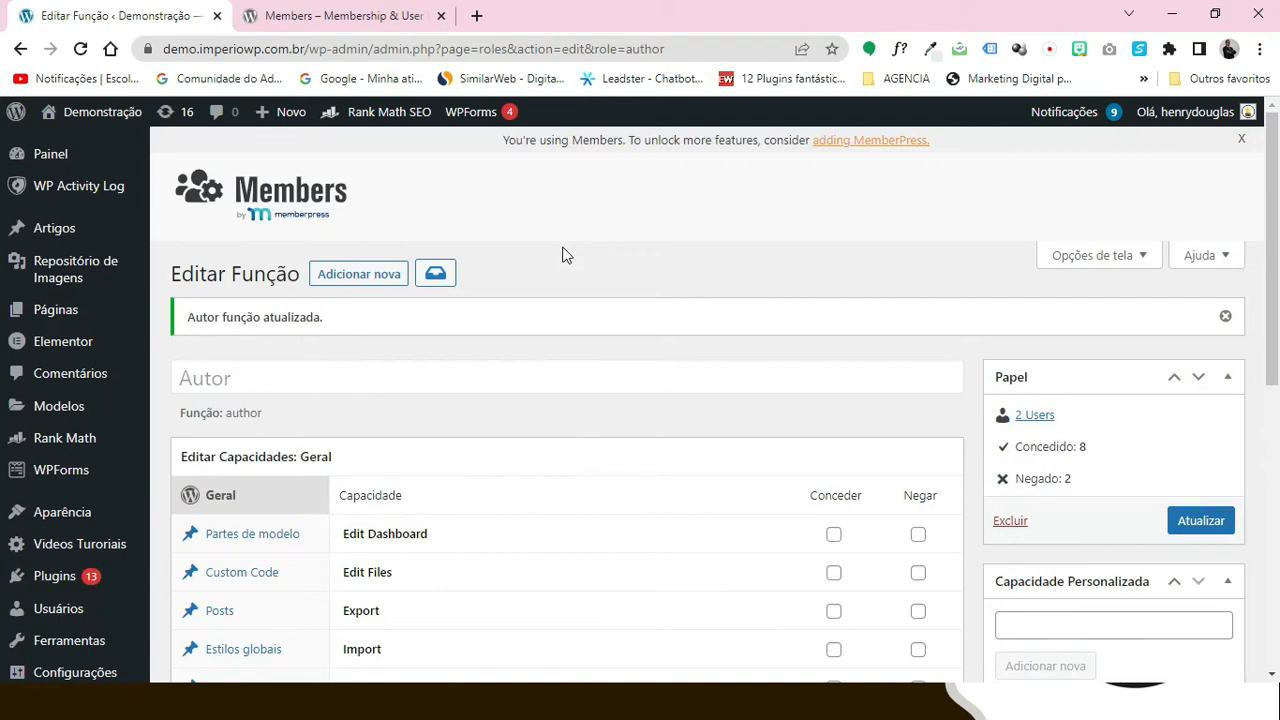
{"action": "scroll", "coordinate": [563, 255], "scroll_direction": "down", "scroll_amount": 6}
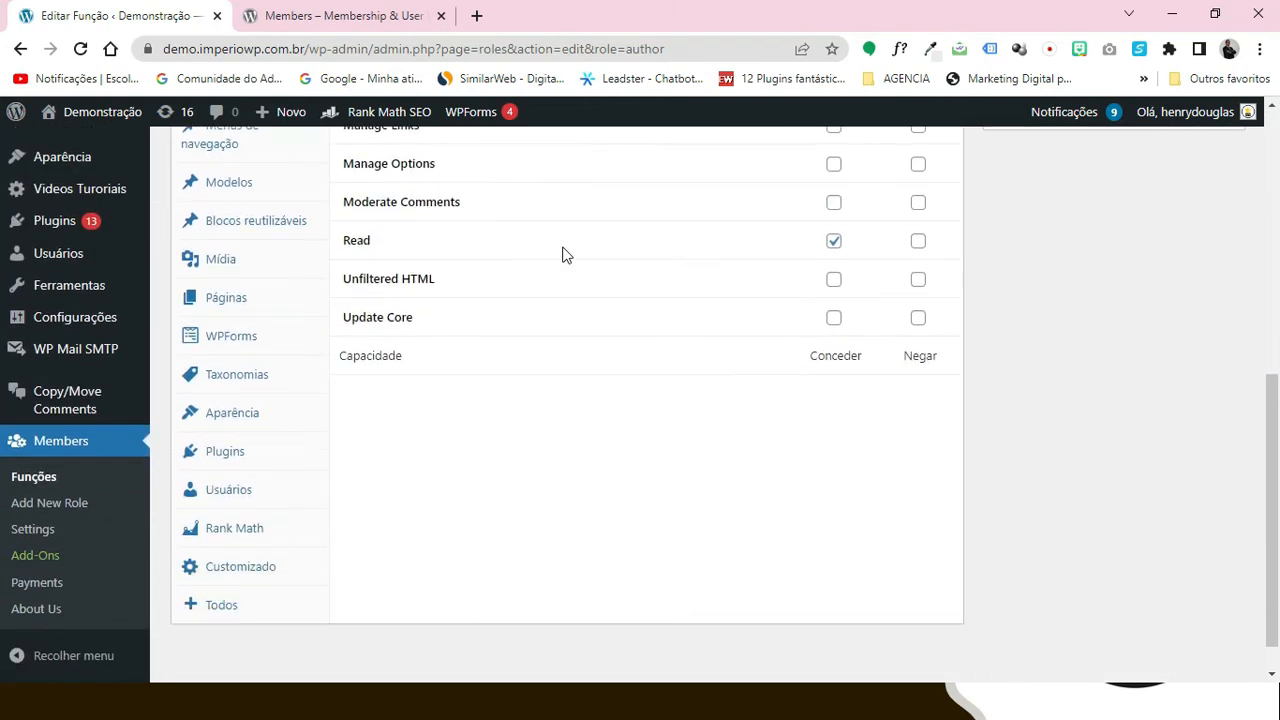
Step: Log out of the administrator account and log in with the saved username and password of the Autor-role user listed fourth
{"action": "scroll", "coordinate": [346, 428], "scroll_direction": "up", "scroll_amount": 3}
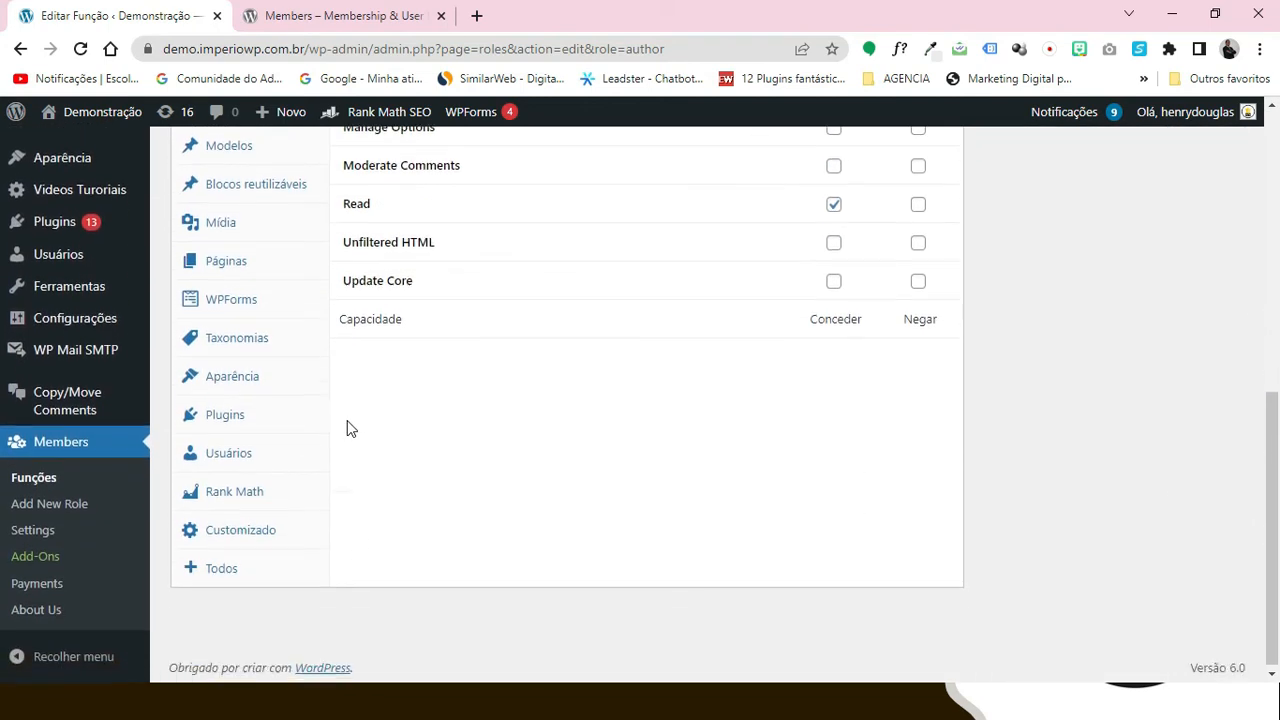
{"action": "mouse_move", "coordinate": [1188, 112]}
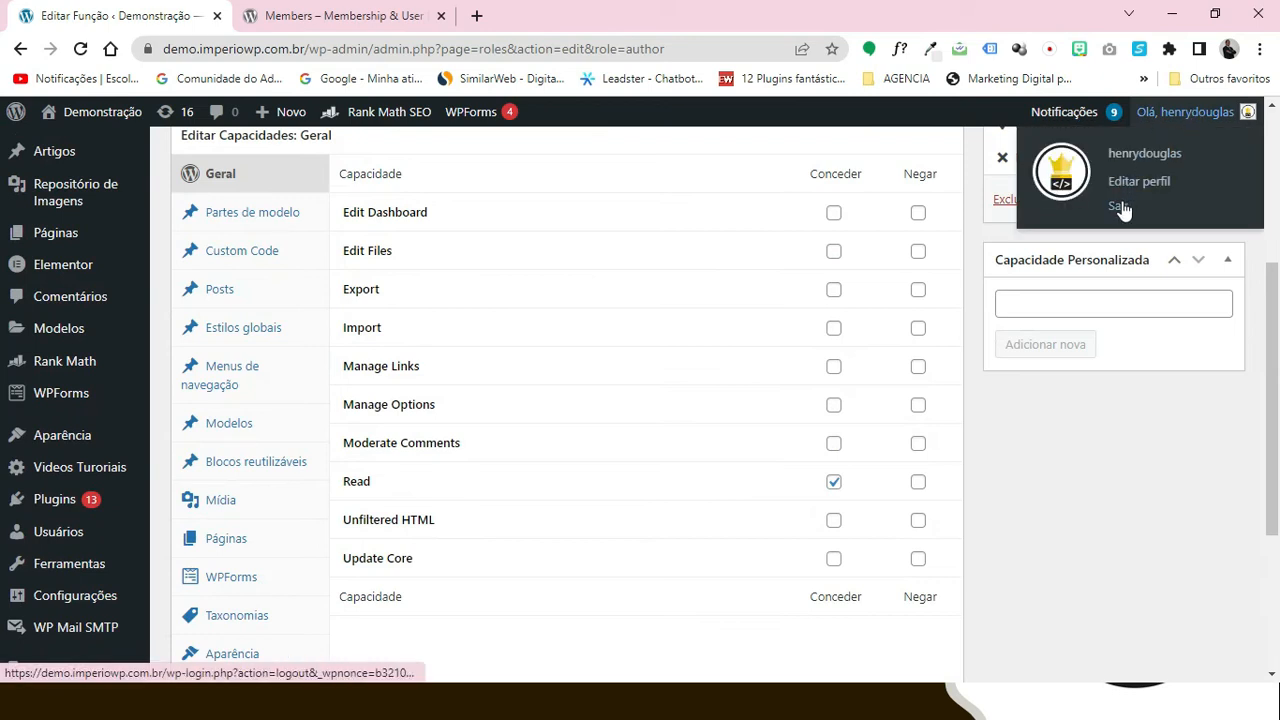
{"action": "left_click", "coordinate": [1120, 206]}
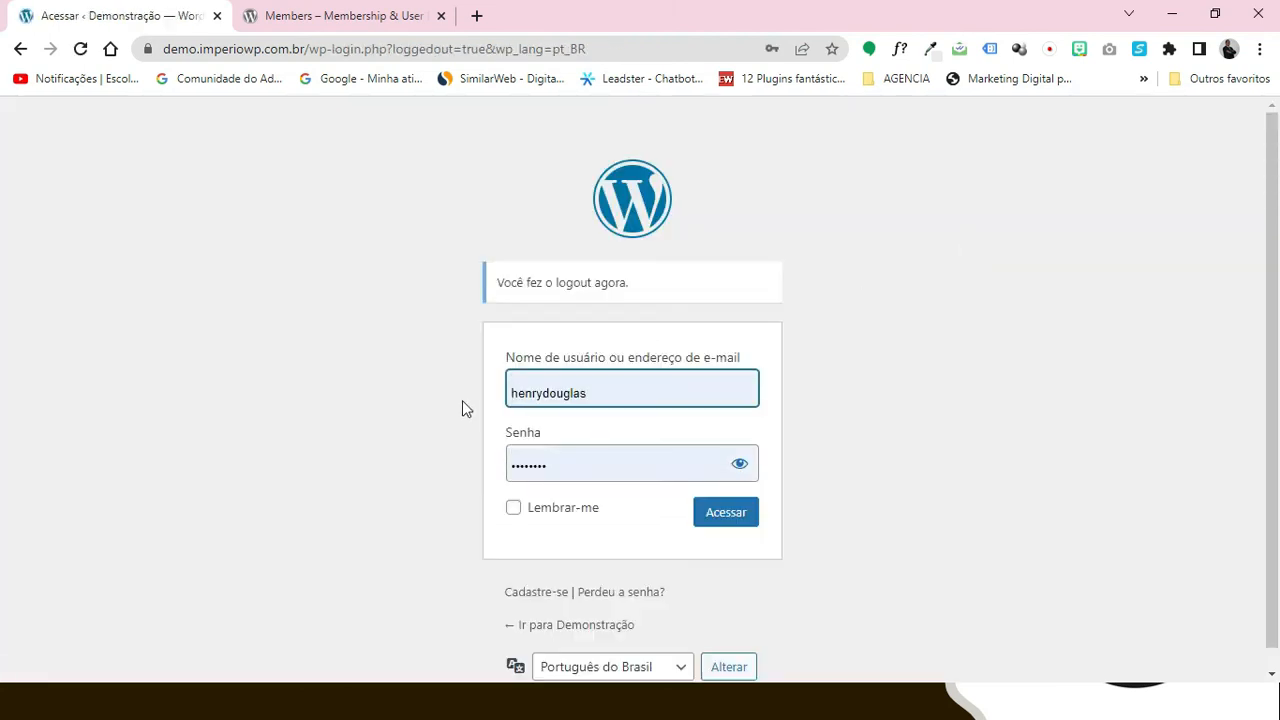
{"action": "double_click", "coordinate": [622, 389]}
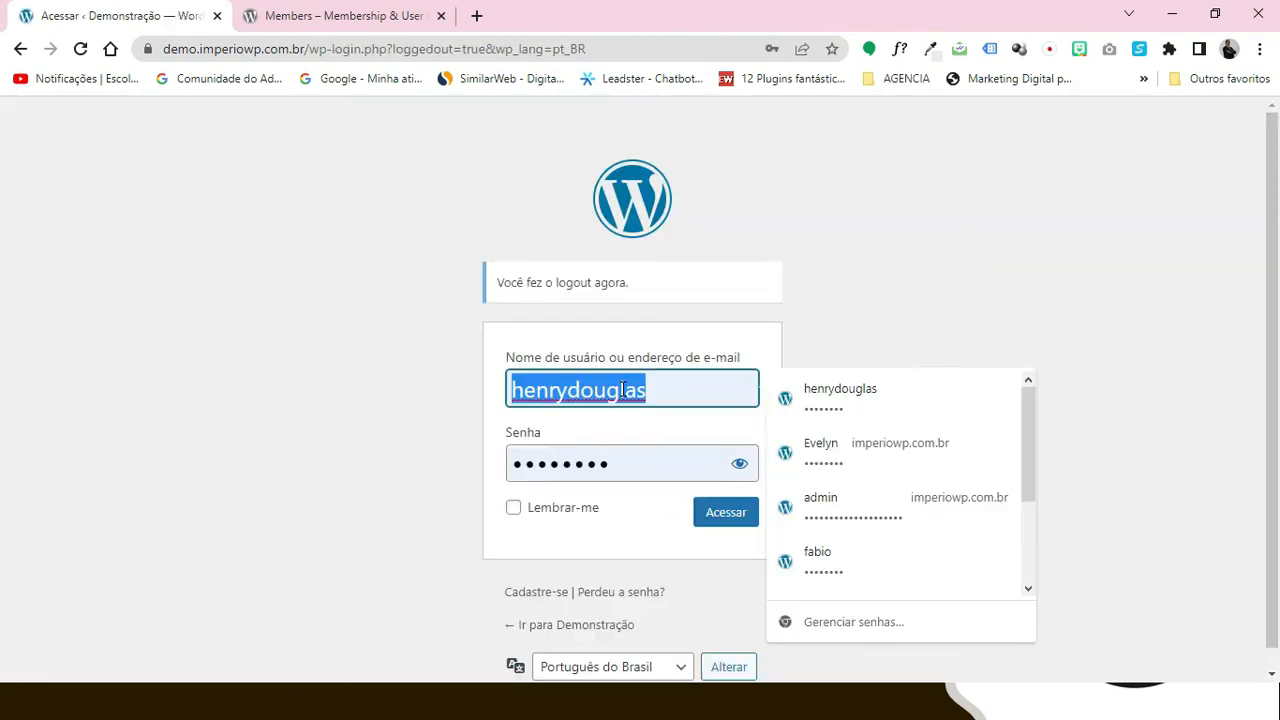
{"action": "left_click", "coordinate": [818, 552]}
{"action": "left_click", "coordinate": [723, 520]}
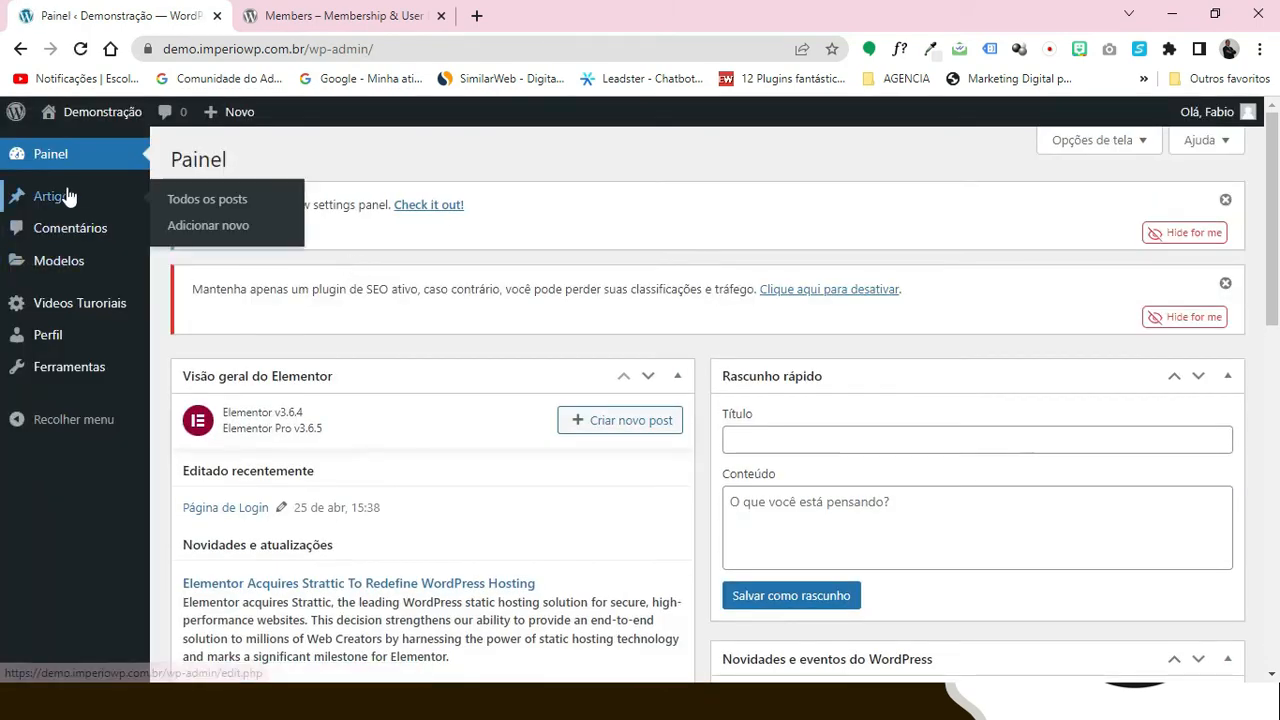
Step: Open the pending post "664645645" from the logged-in author's own posts for editing
{"action": "left_click", "coordinate": [52, 198]}
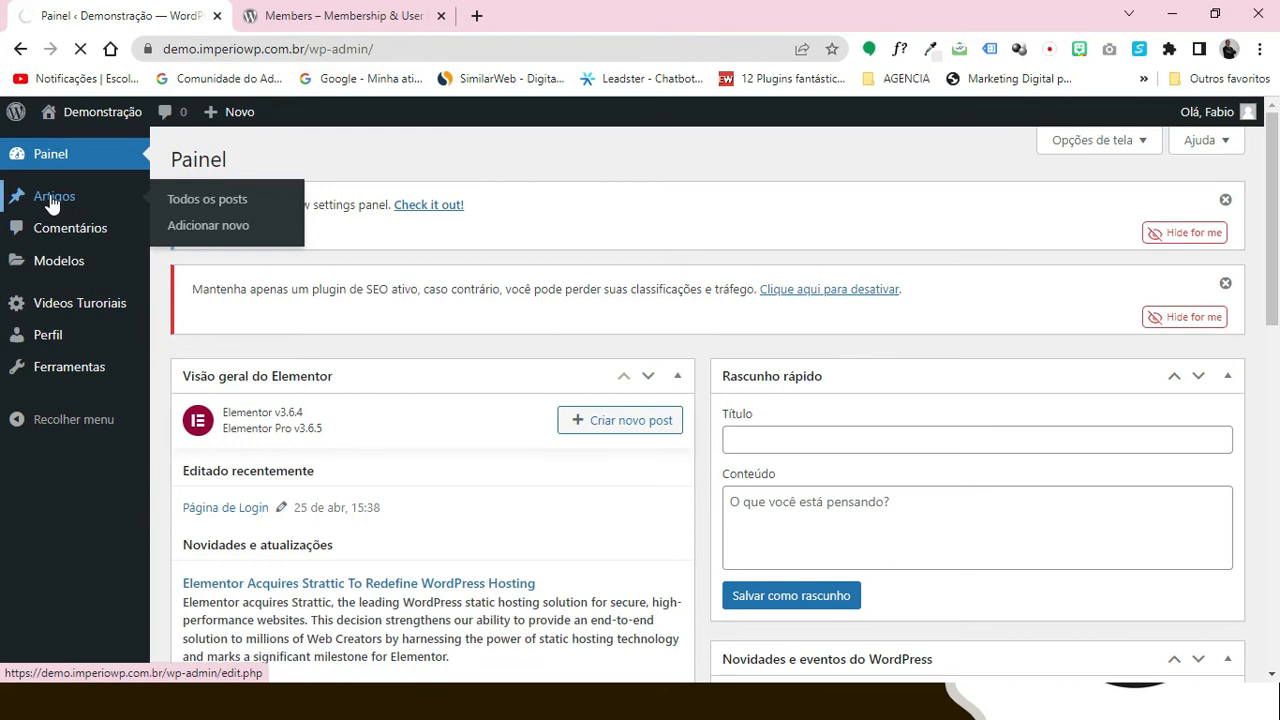
{"action": "scroll", "coordinate": [437, 258], "scroll_direction": "down", "scroll_amount": 1}
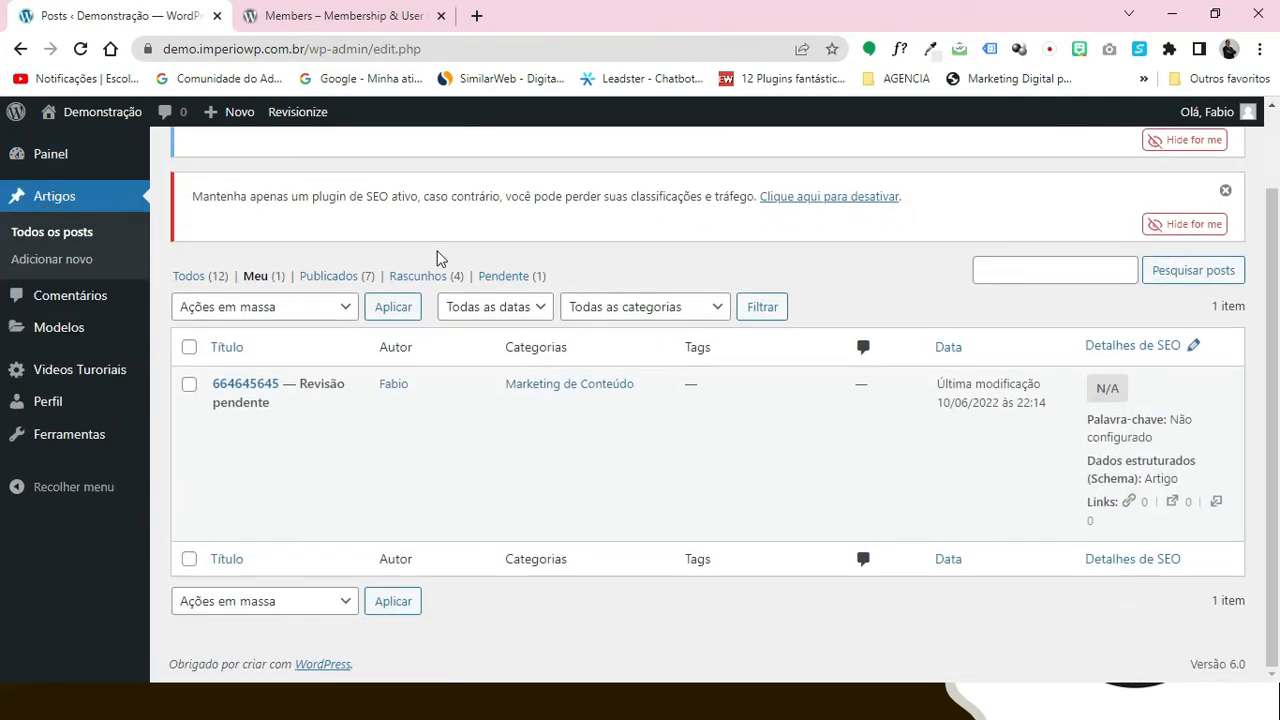
{"action": "mouse_move", "coordinate": [314, 423]}
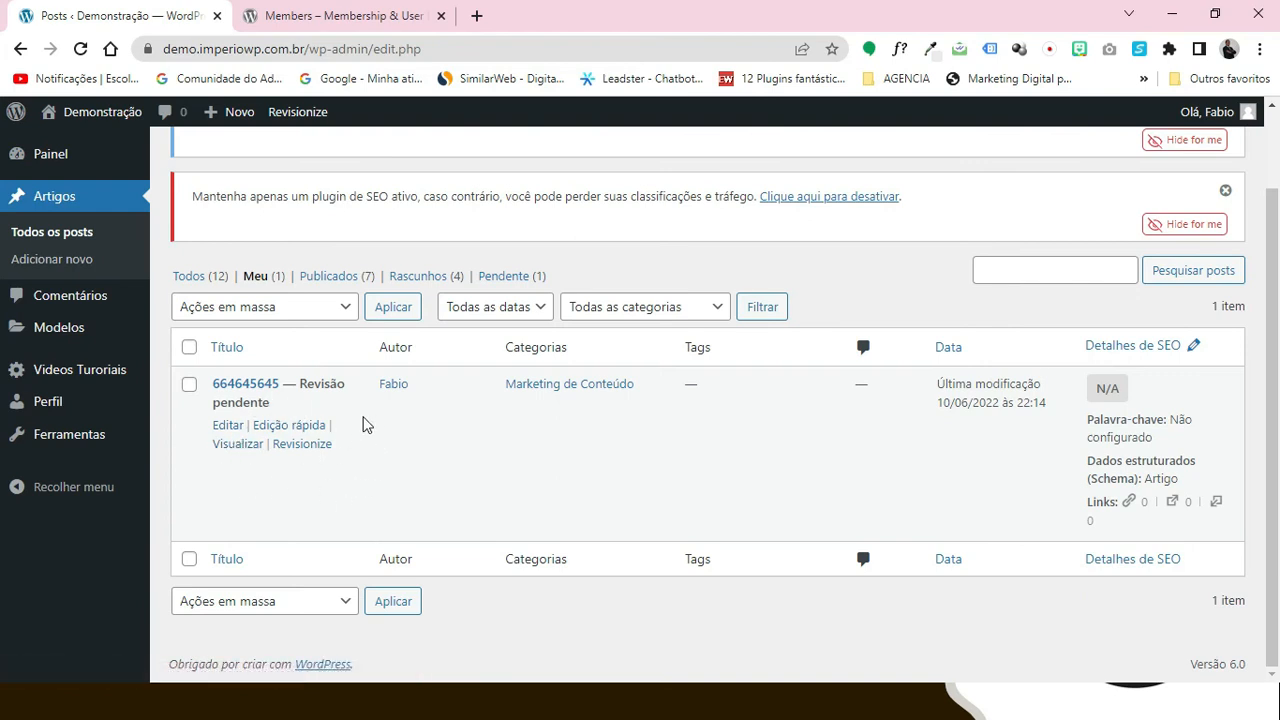
{"action": "left_click", "coordinate": [228, 428]}
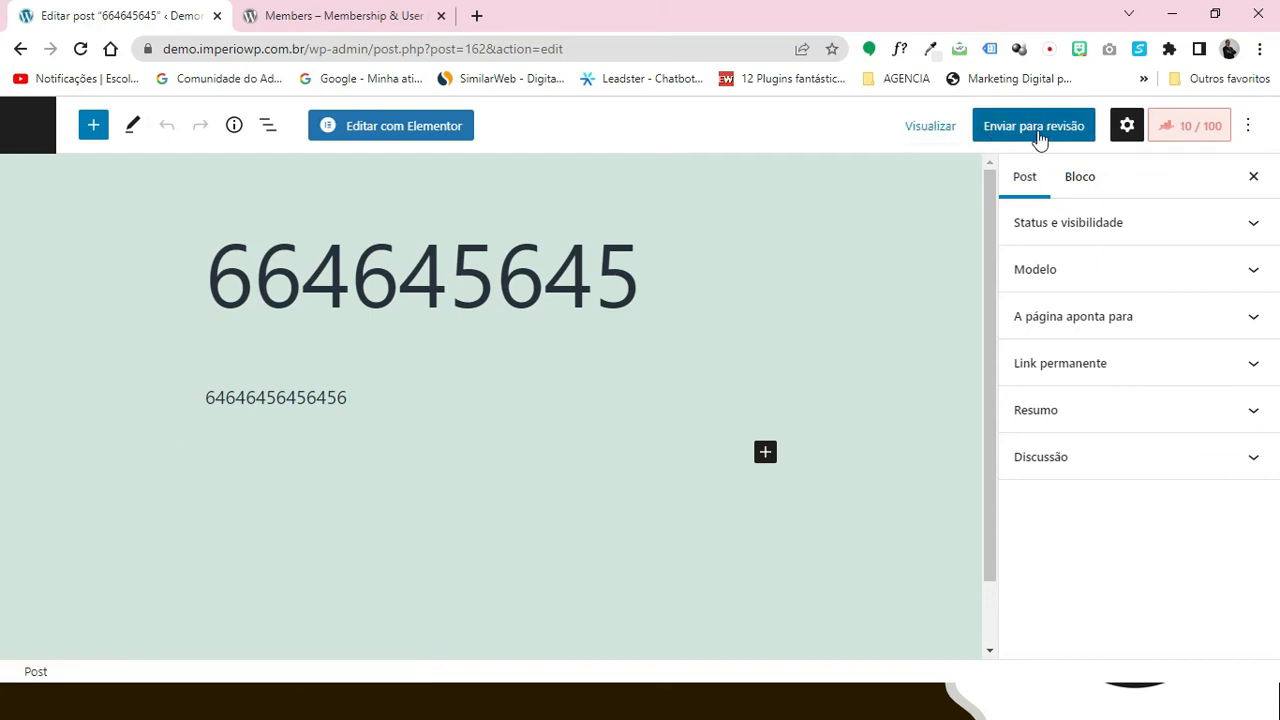
Step: Append "tytyryrt" to the post's paragraph and submit the post for review
{"action": "left_click", "coordinate": [397, 401]}
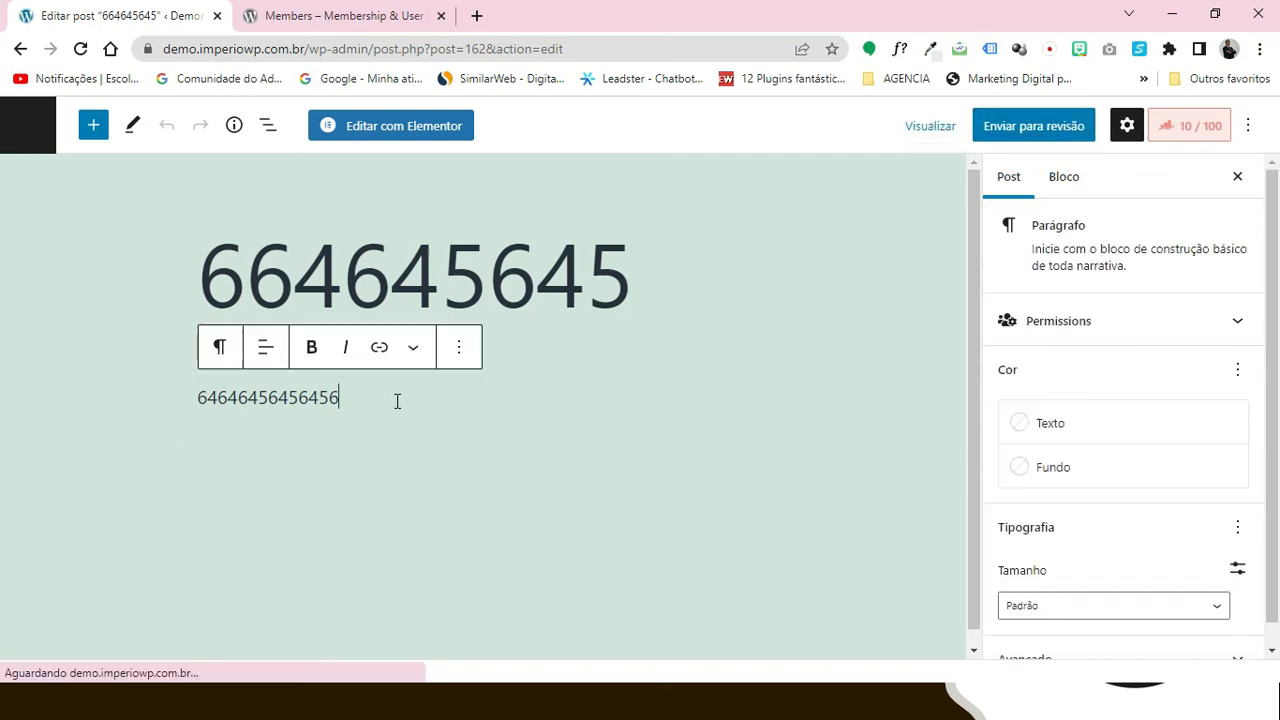
{"action": "type", "text": "tytyryrt"}
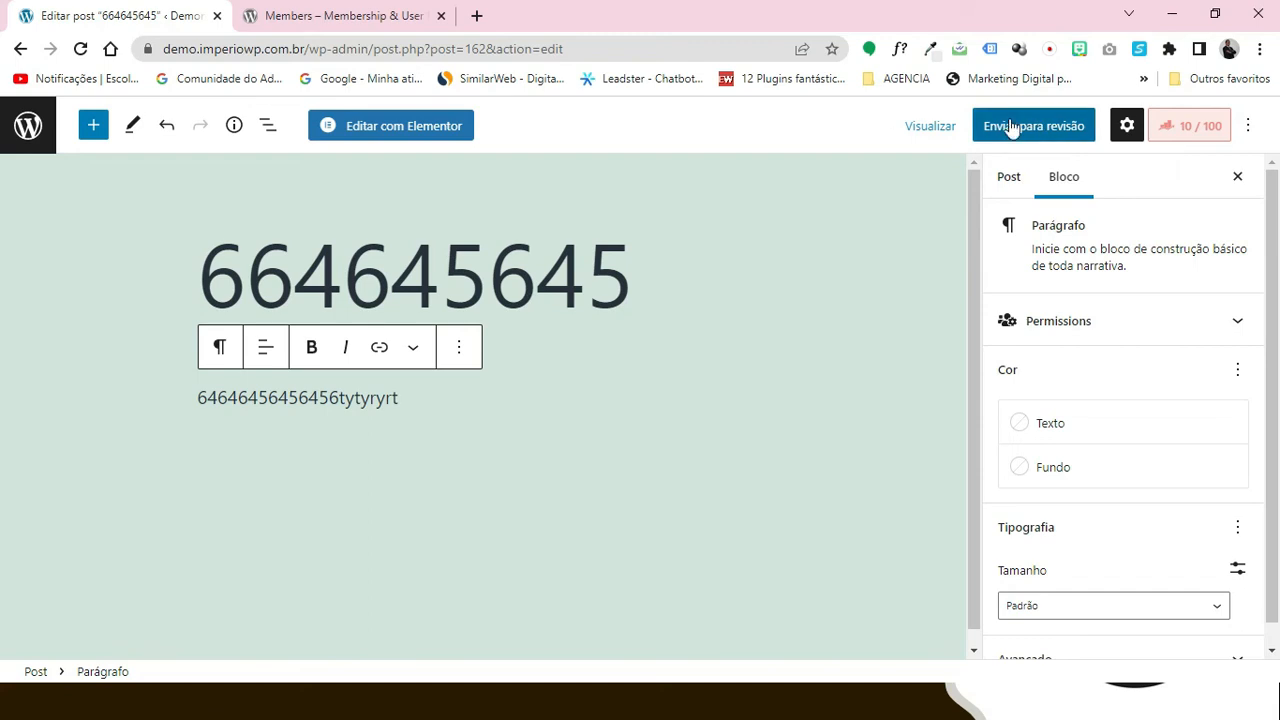
{"action": "left_click", "coordinate": [1036, 136]}
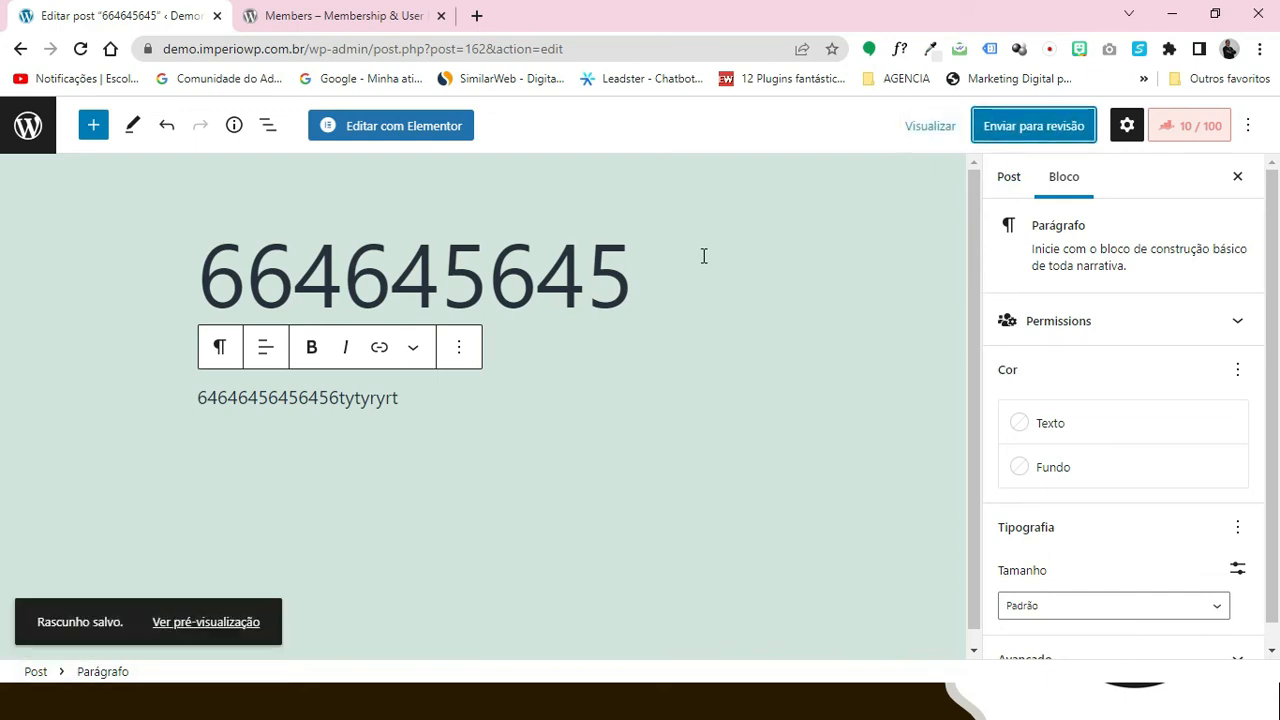
Step: Check the Permissions settings of the post's paragraph block, then leave the post editor
{"action": "left_click", "coordinate": [424, 399]}
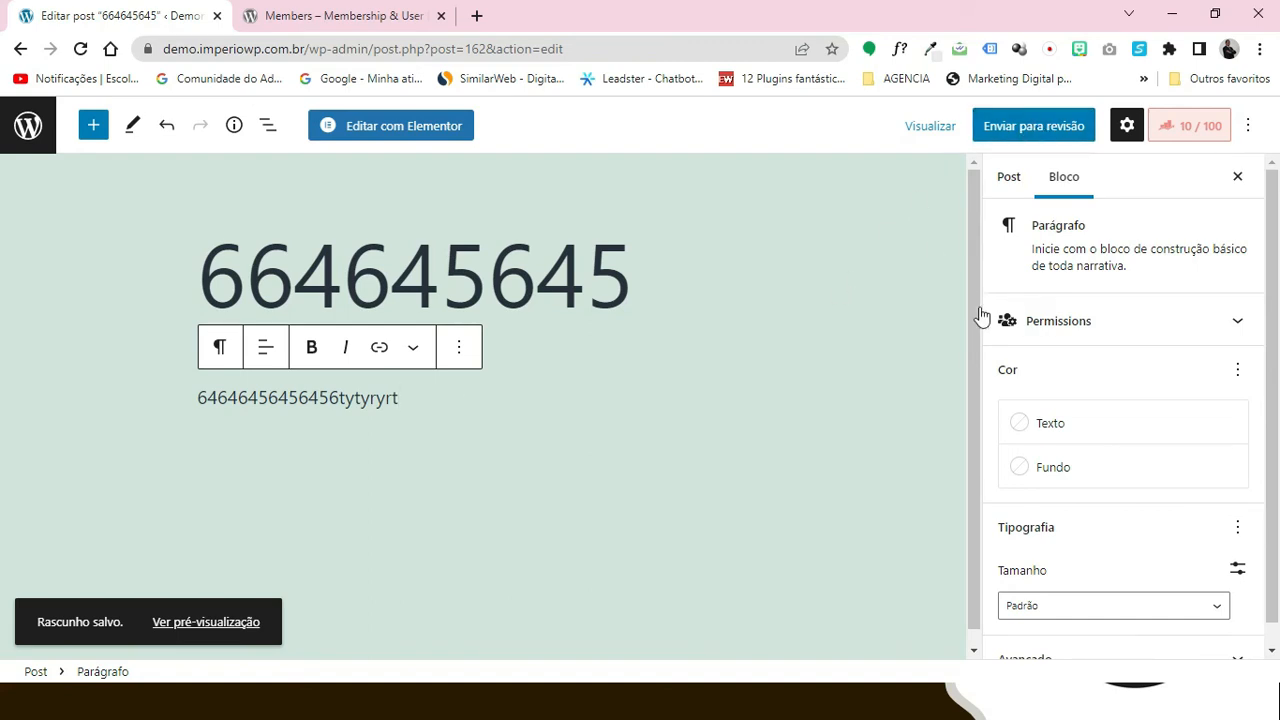
{"action": "left_click", "coordinate": [1051, 320]}
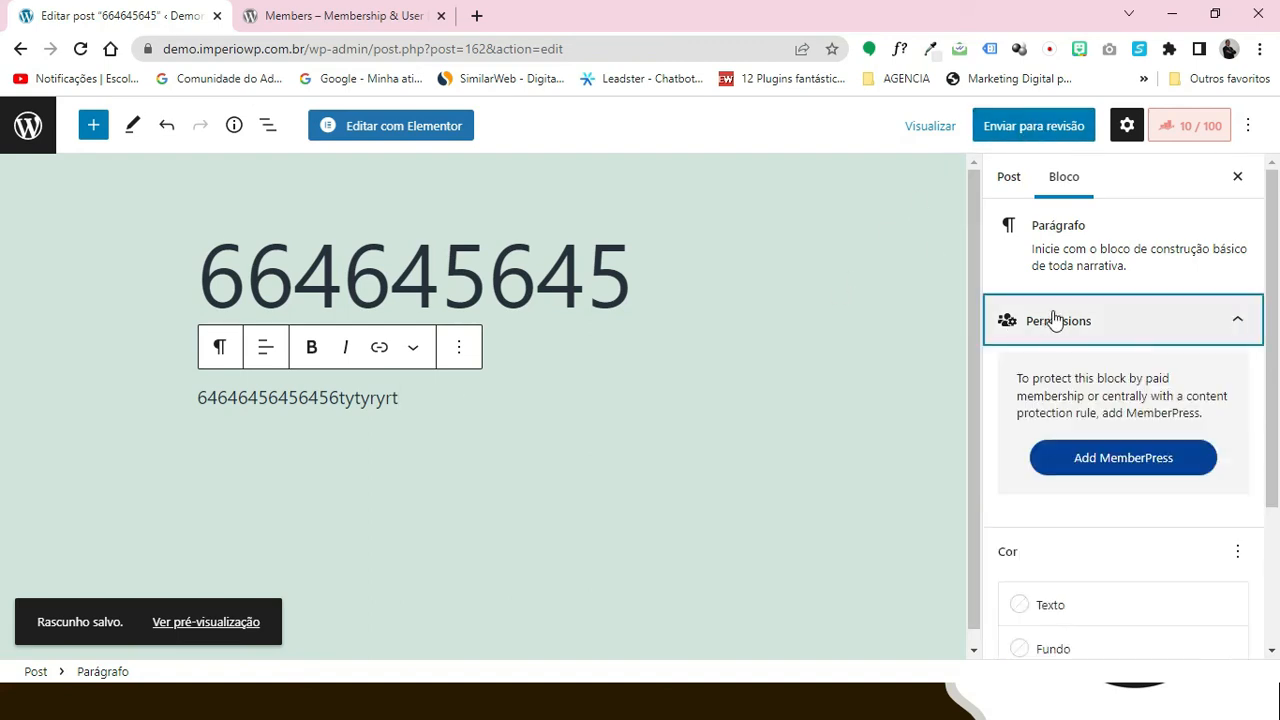
{"action": "left_click", "coordinate": [1053, 320]}
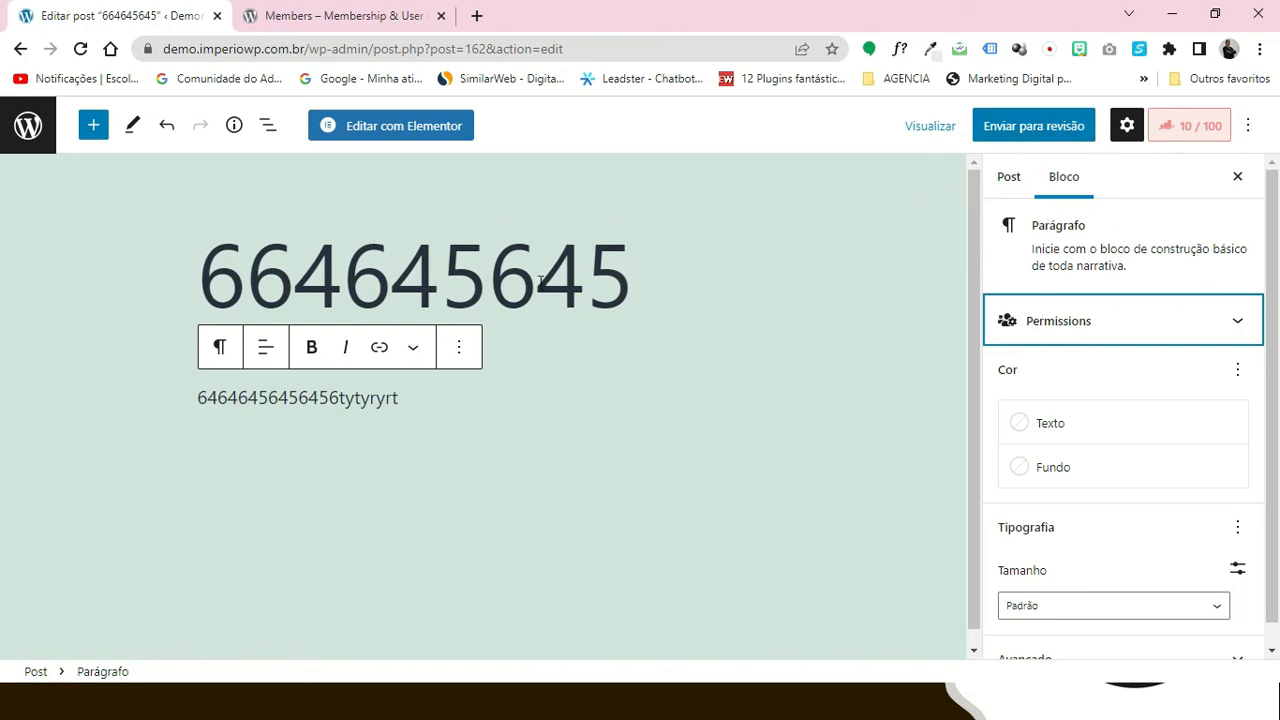
{"action": "left_click", "coordinate": [441, 268]}
{"action": "left_click", "coordinate": [40, 135]}
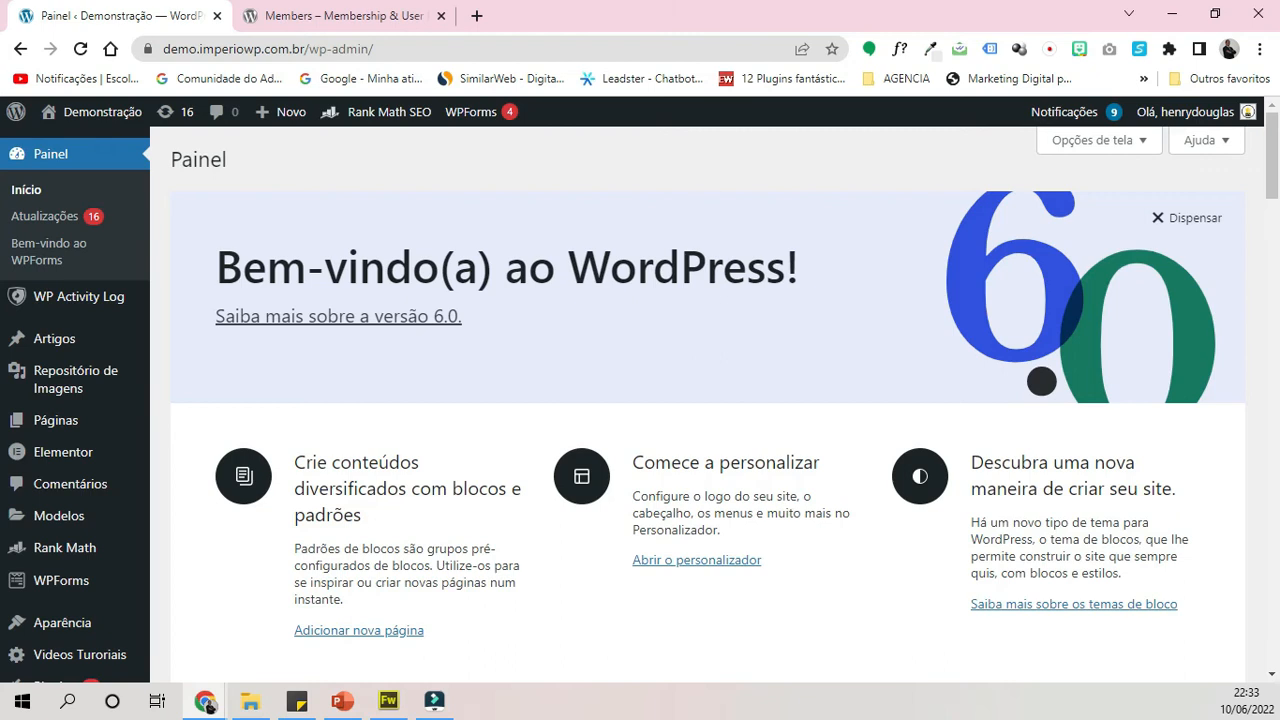
Step: Start a new role in the Members plugin and name it "Desenvolvedor"
{"action": "scroll", "coordinate": [180, 312], "scroll_direction": "down", "scroll_amount": 4}
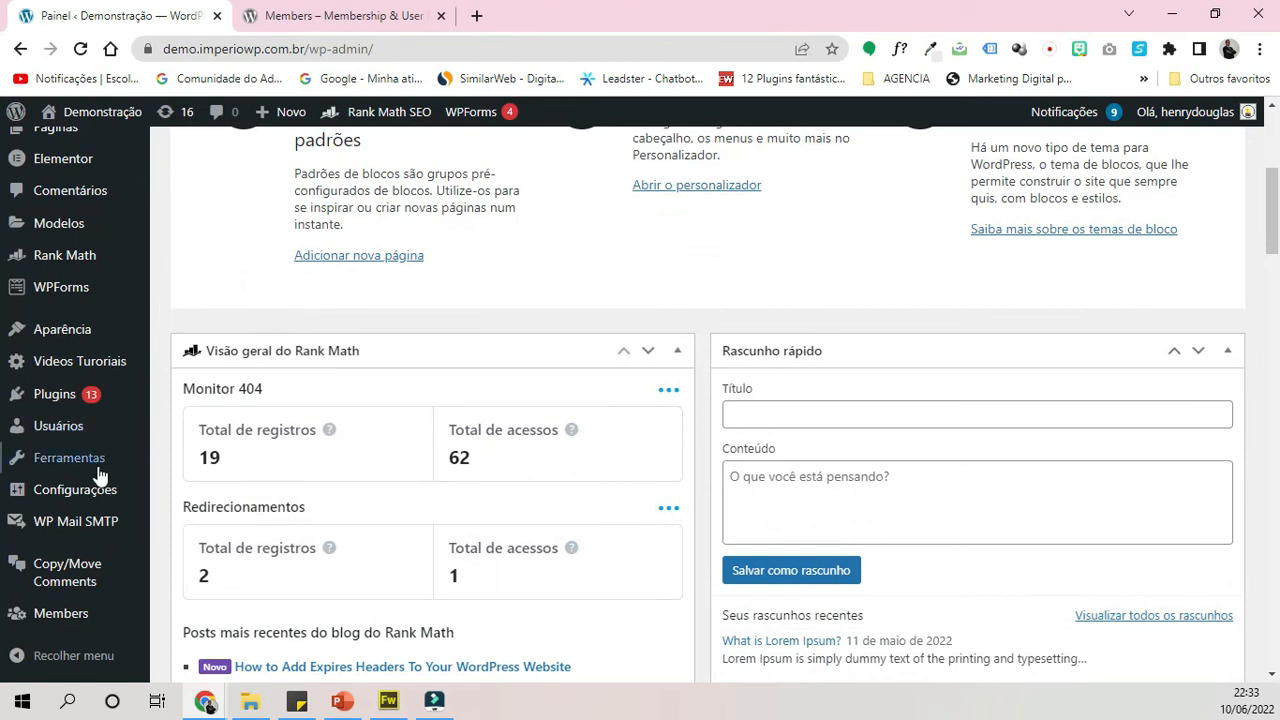
{"action": "mouse_move", "coordinate": [91, 613]}
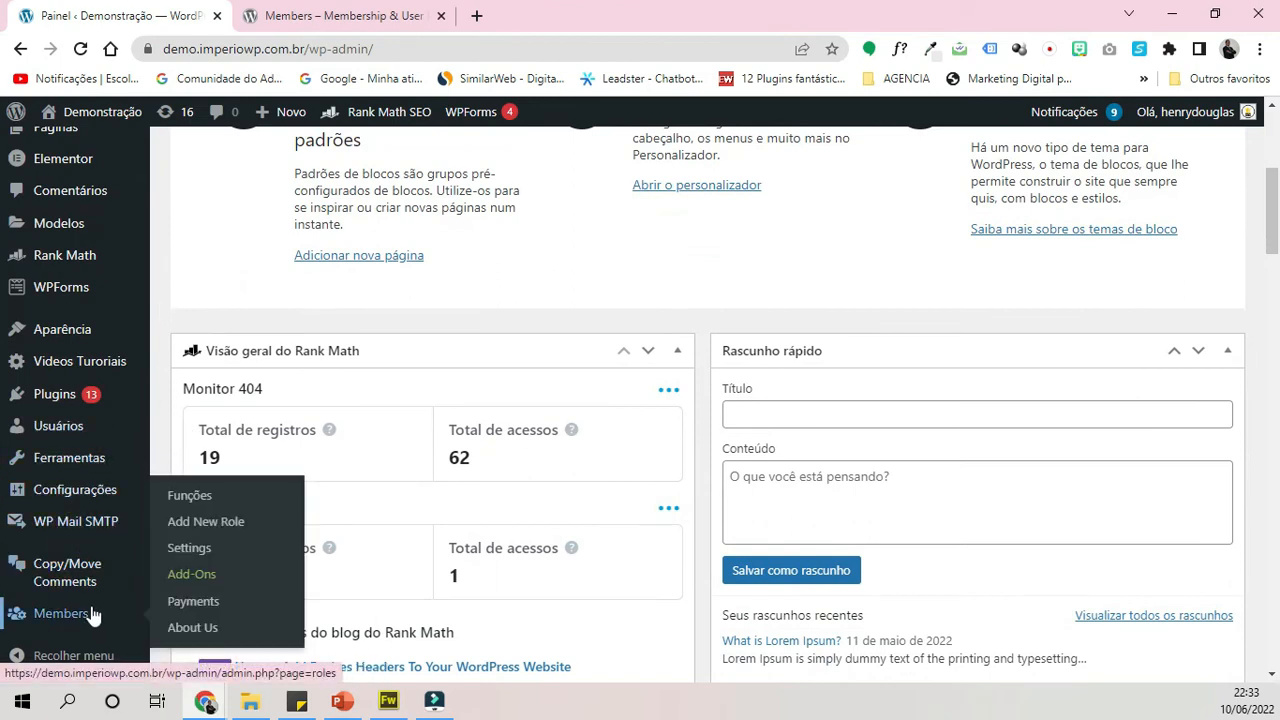
{"action": "left_click", "coordinate": [207, 526]}
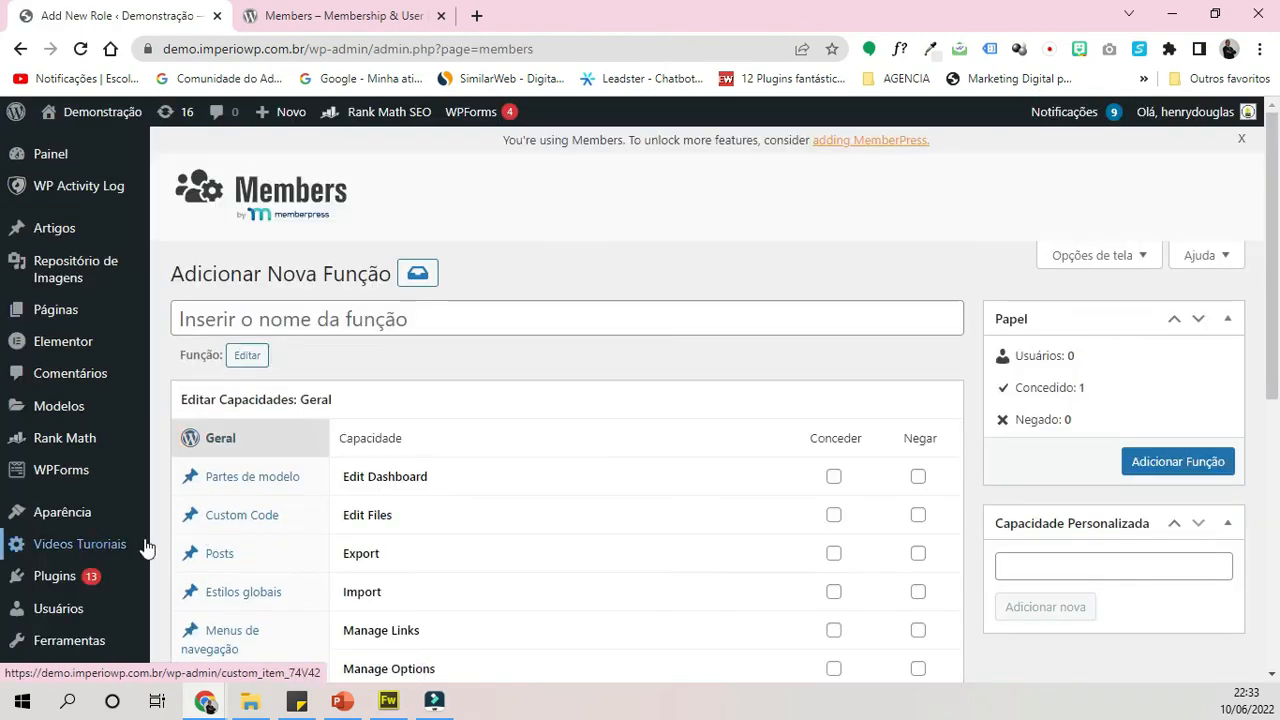
{"action": "left_click", "coordinate": [404, 306]}
{"action": "scroll", "coordinate": [106, 385], "scroll_direction": "down", "scroll_amount": 1}
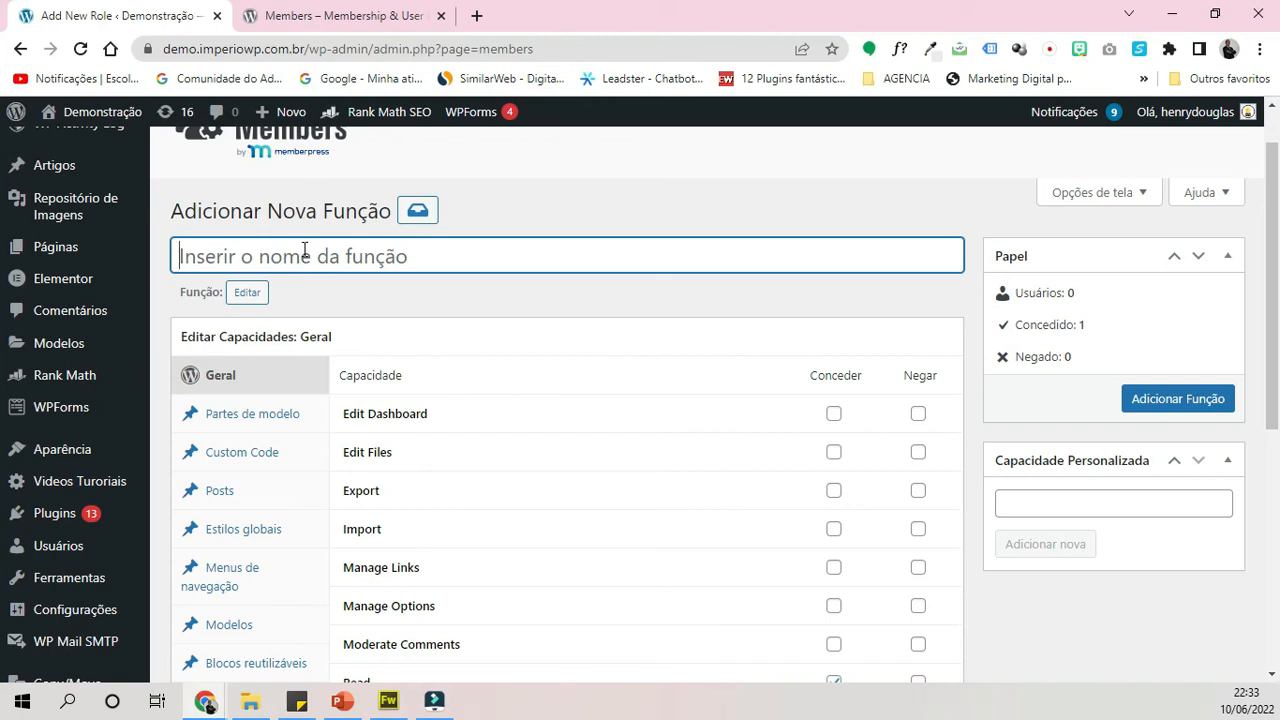
{"action": "type", "text": "Desenvolvedor"}
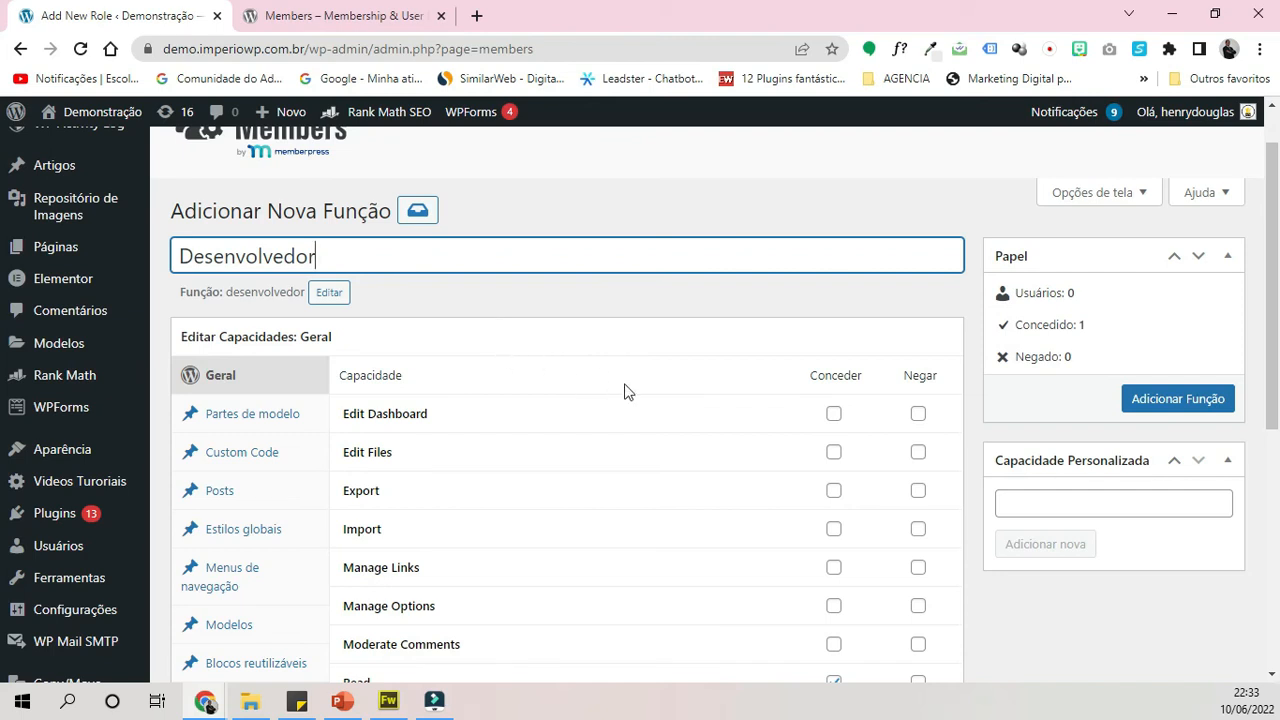
Step: Display the Aparência group of capabilities for the new Desenvolvedor role
{"action": "scroll", "coordinate": [250, 284], "scroll_direction": "down", "scroll_amount": 2}
{"action": "scroll", "coordinate": [250, 284], "scroll_direction": "down", "scroll_amount": 1}
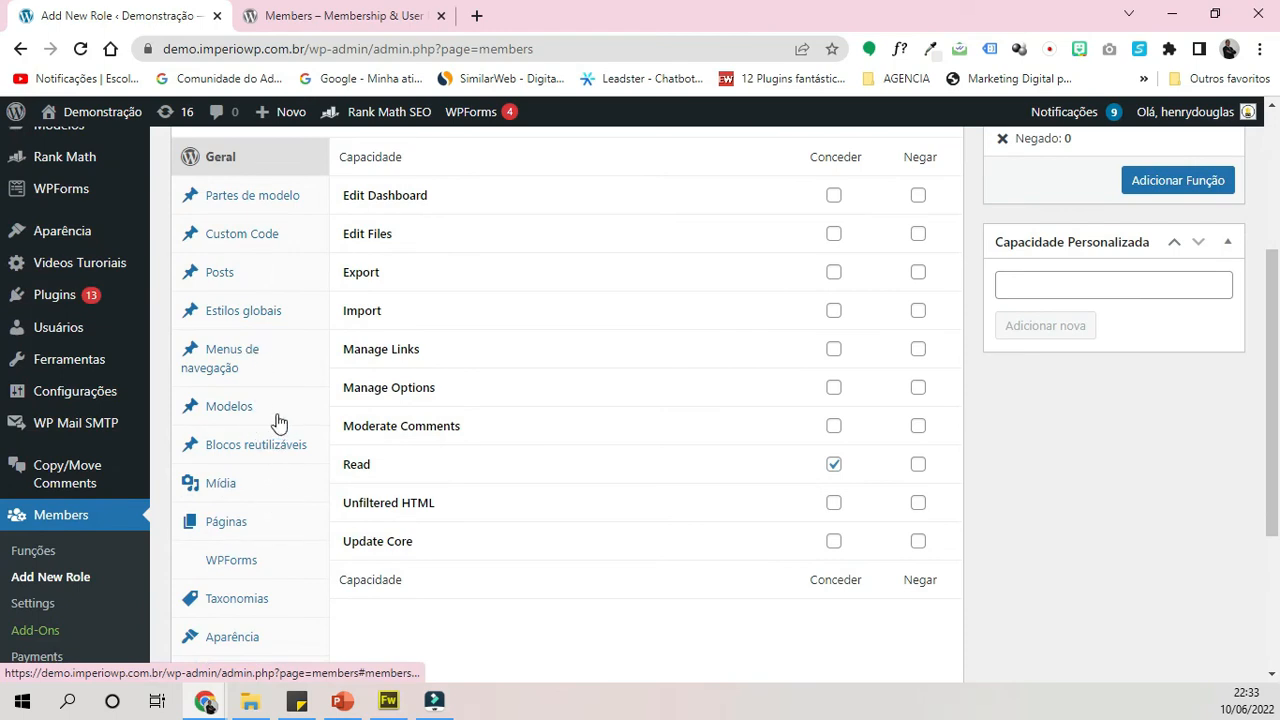
{"action": "scroll", "coordinate": [276, 430], "scroll_direction": "down", "scroll_amount": 1}
{"action": "scroll", "coordinate": [276, 487], "scroll_direction": "down", "scroll_amount": 1}
{"action": "left_click", "coordinate": [243, 480]}
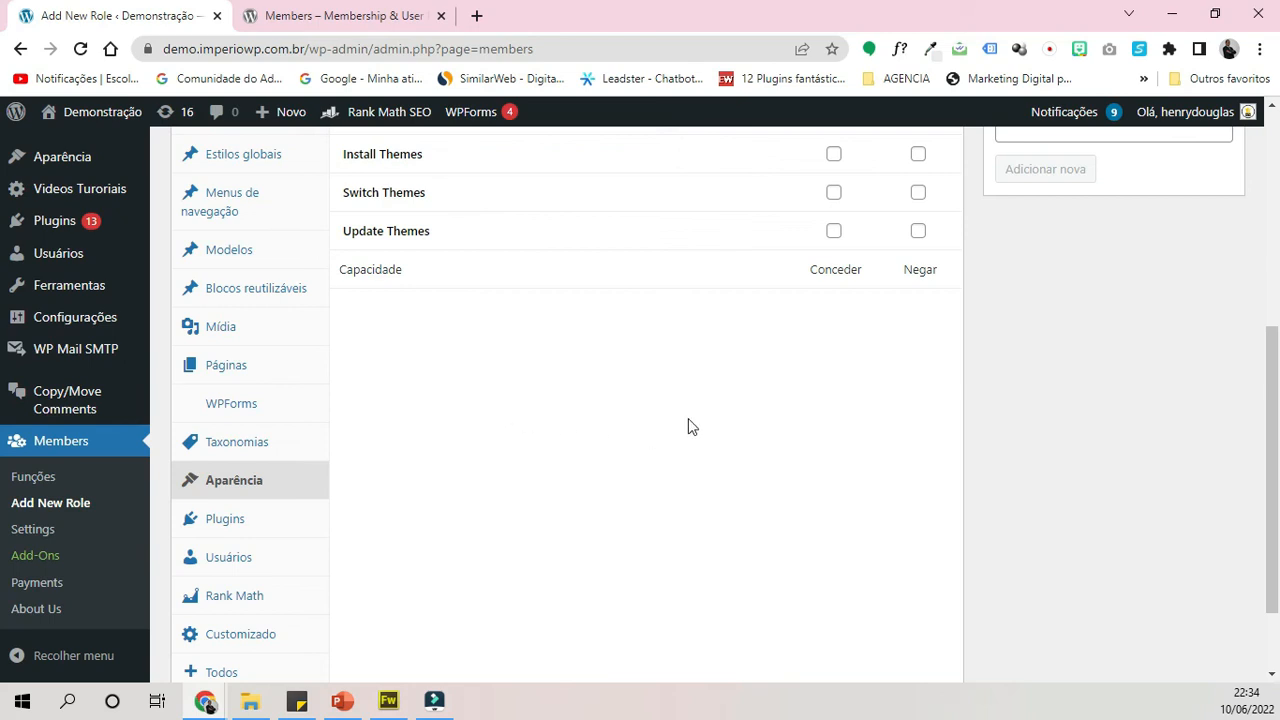
{"action": "scroll", "coordinate": [789, 431], "scroll_direction": "up", "scroll_amount": 3}
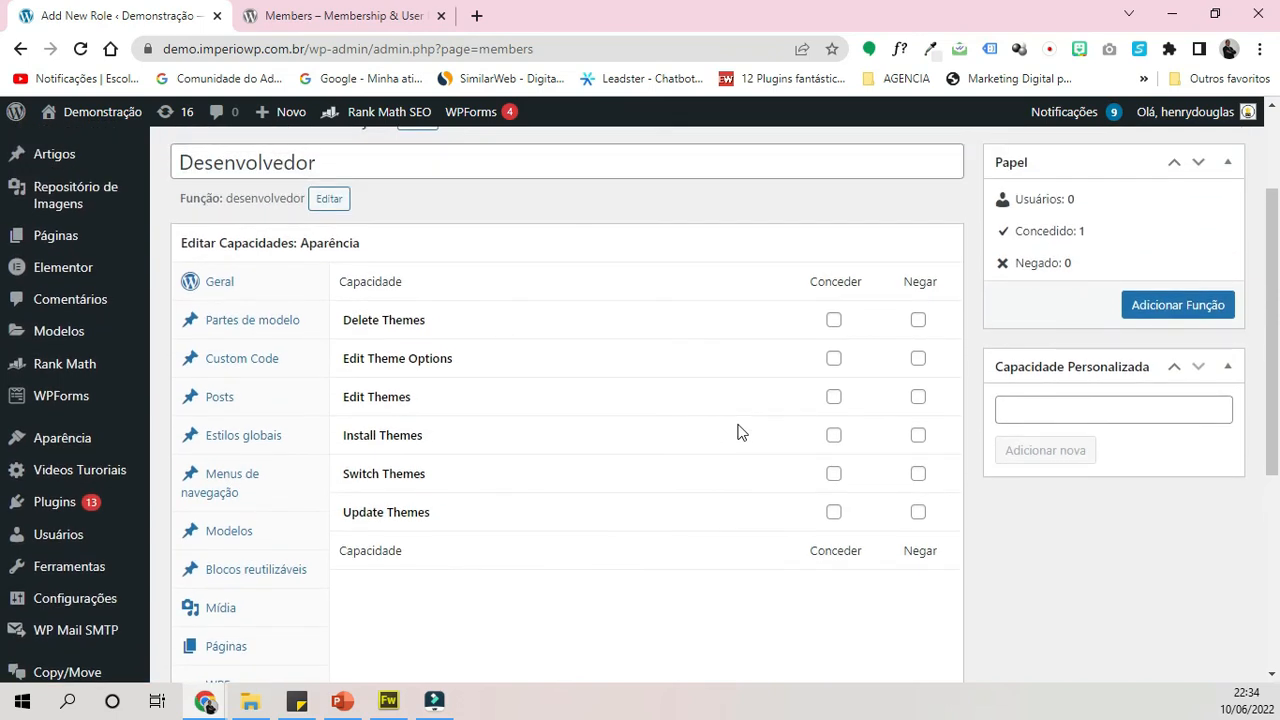
{"action": "left_click", "coordinate": [918, 321]}
{"action": "left_click", "coordinate": [918, 360]}
{"action": "left_click", "coordinate": [918, 320]}
{"action": "left_click", "coordinate": [918, 358]}
Step: Grant Delete Themes, Edit Theme Options, Edit Themes, Install Themes and Update Themes to the Desenvolvedor role, and create the role
{"action": "left_click", "coordinate": [834, 320]}
{"action": "left_click", "coordinate": [834, 360]}
{"action": "left_click", "coordinate": [834, 400]}
{"action": "left_click", "coordinate": [834, 436]}
{"action": "left_click", "coordinate": [834, 513]}
{"action": "left_click", "coordinate": [1169, 313]}
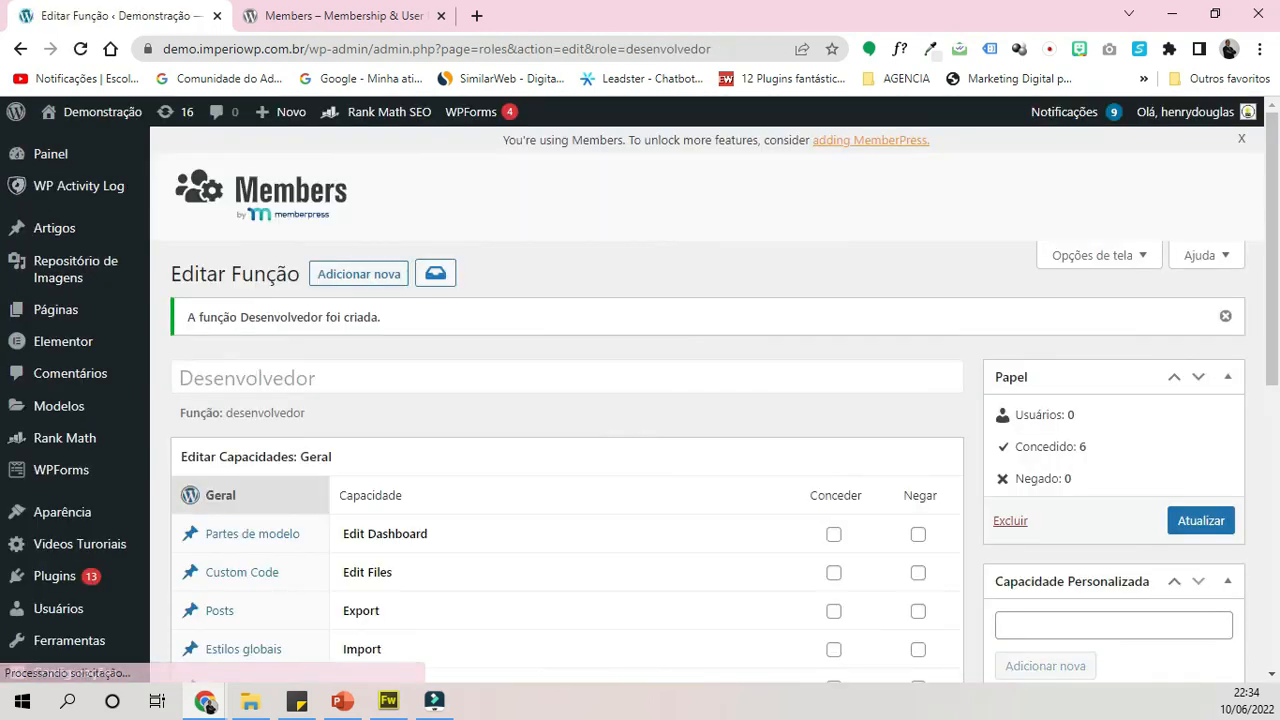
Step: Open the first Autor-role user in the list of all users for editing
{"action": "scroll", "coordinate": [424, 320], "scroll_direction": "down", "scroll_amount": 1}
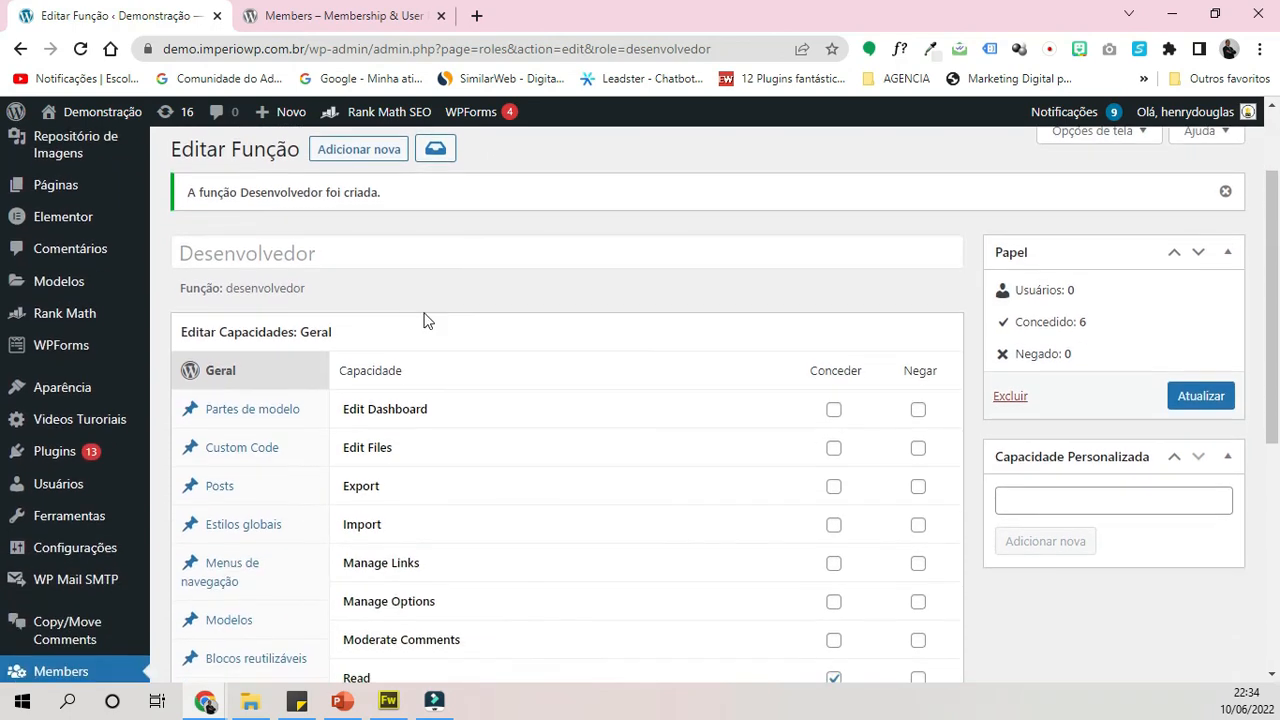
{"action": "scroll", "coordinate": [60, 400], "scroll_direction": "down", "scroll_amount": 1}
{"action": "left_click", "coordinate": [208, 387]}
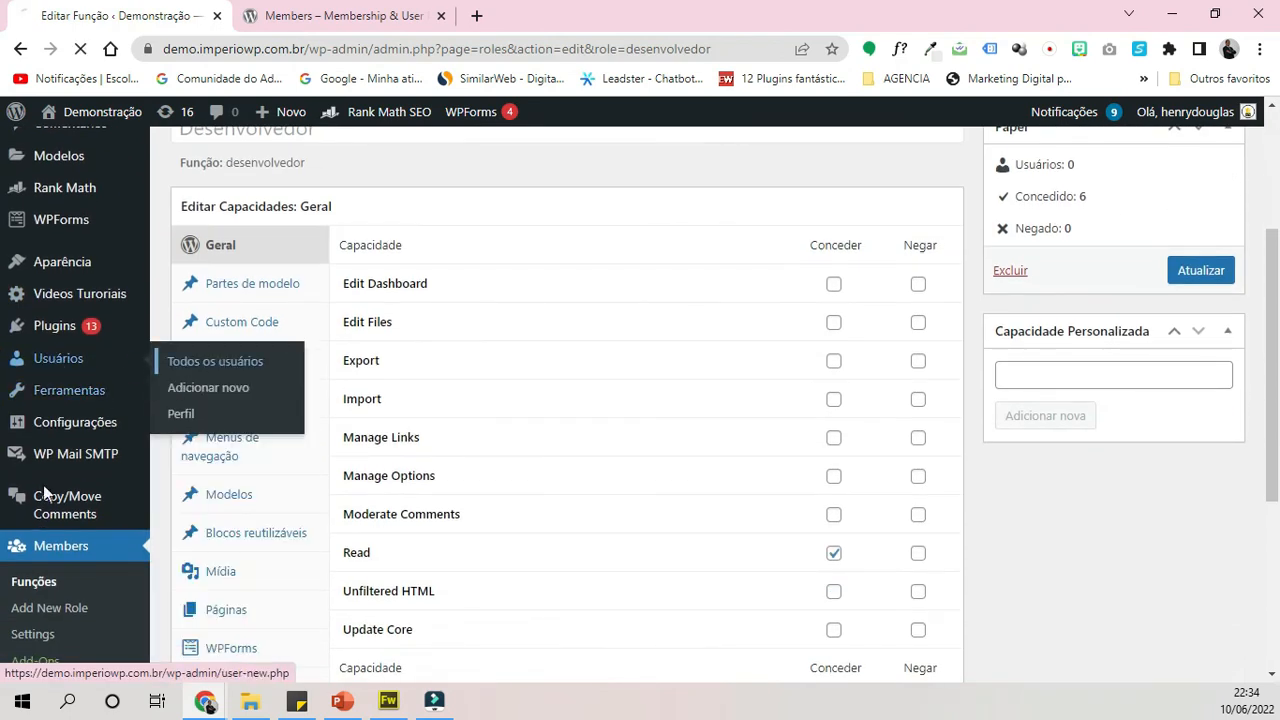
{"action": "left_click", "coordinate": [88, 360]}
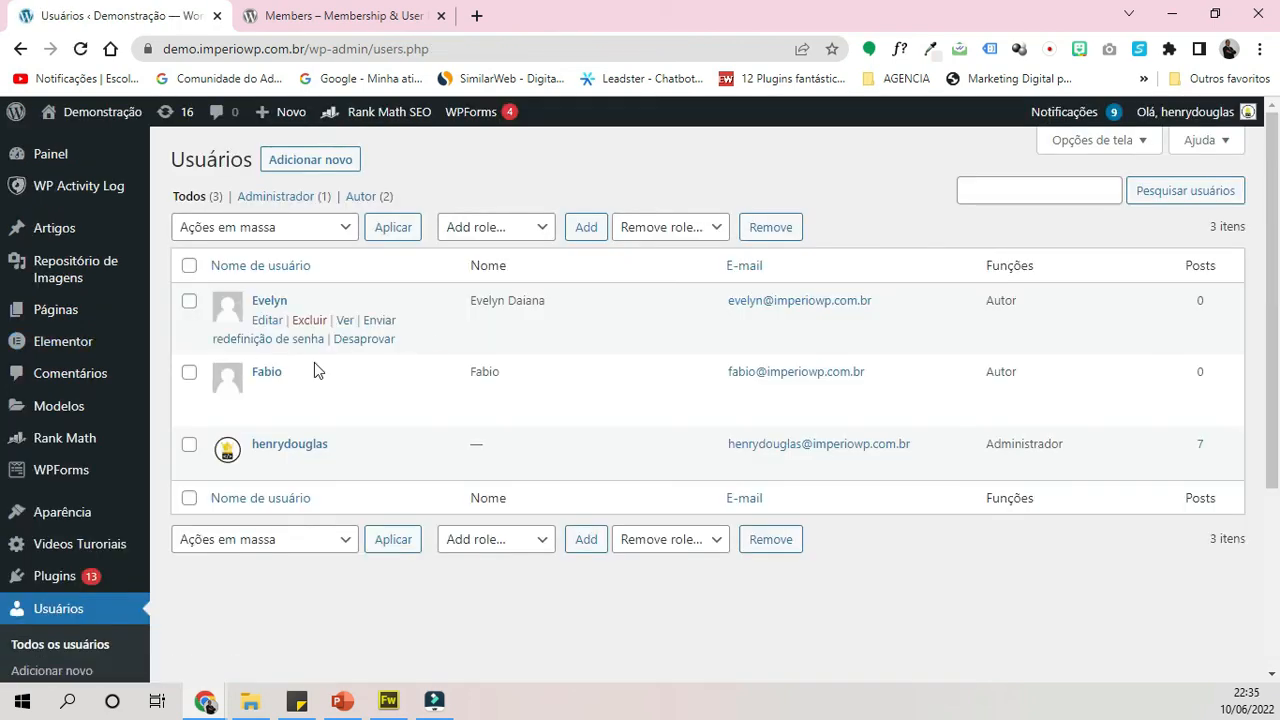
{"action": "mouse_move", "coordinate": [323, 290]}
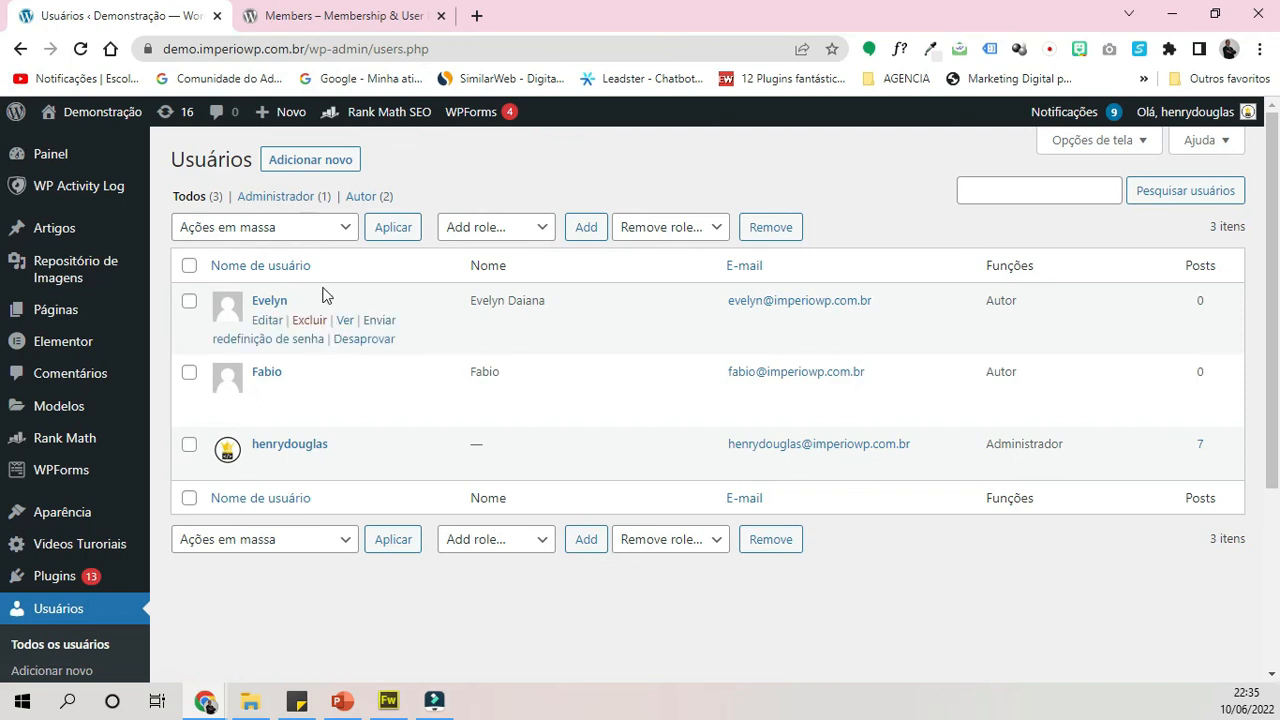
{"action": "left_click", "coordinate": [259, 299]}
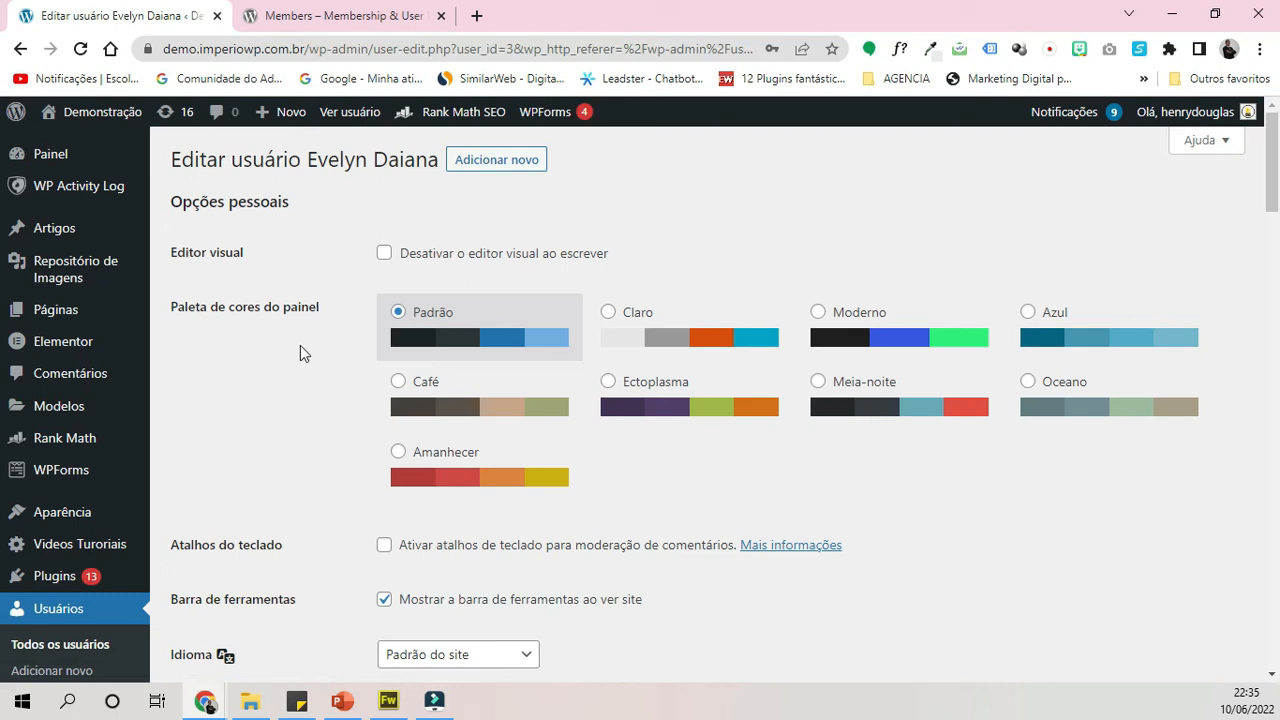
Step: Replace the user's Autor role with Desenvolvedor and update the user
{"action": "scroll", "coordinate": [300, 345], "scroll_direction": "down", "scroll_amount": 5}
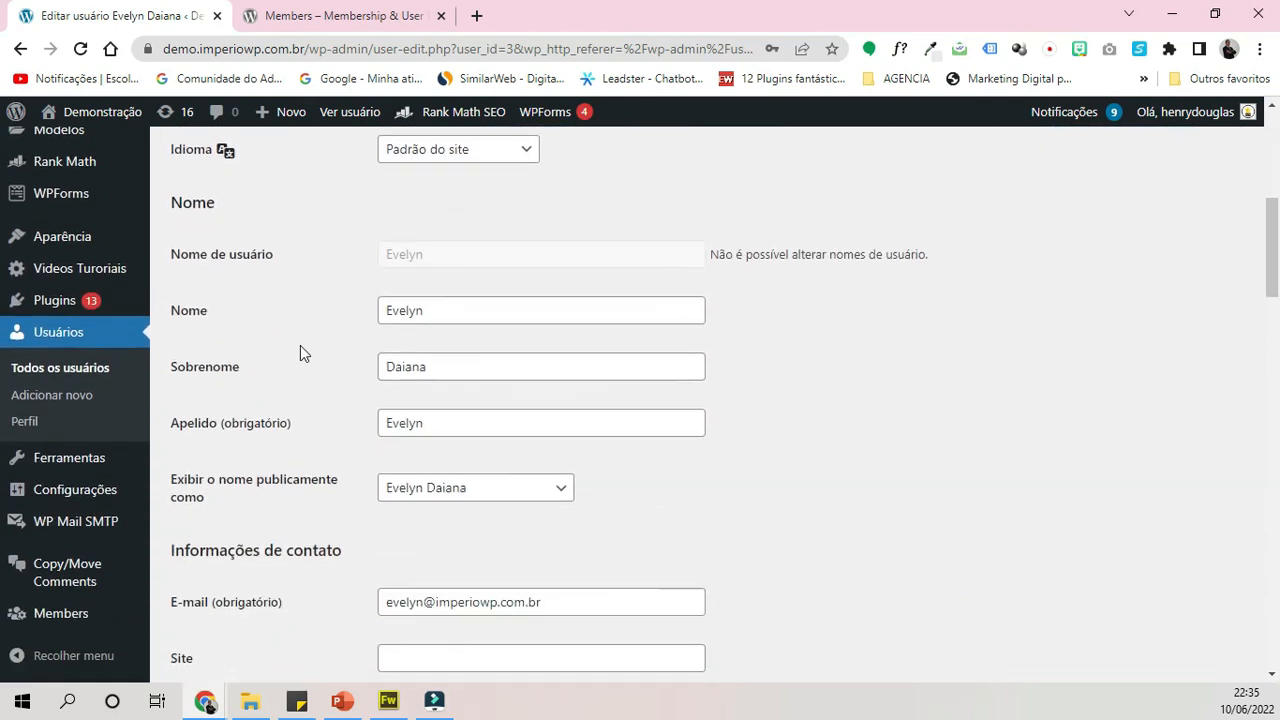
{"action": "scroll", "coordinate": [300, 346], "scroll_direction": "down", "scroll_amount": 10}
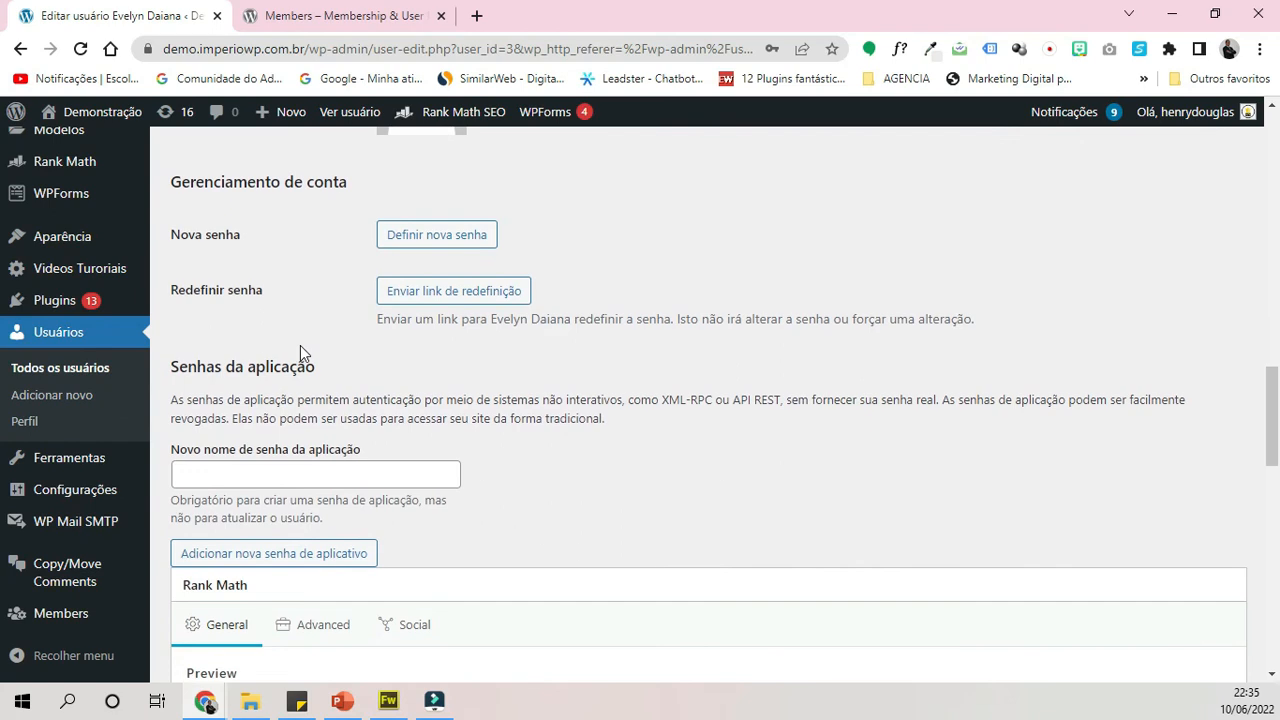
{"action": "scroll", "coordinate": [300, 346], "scroll_direction": "down", "scroll_amount": 4}
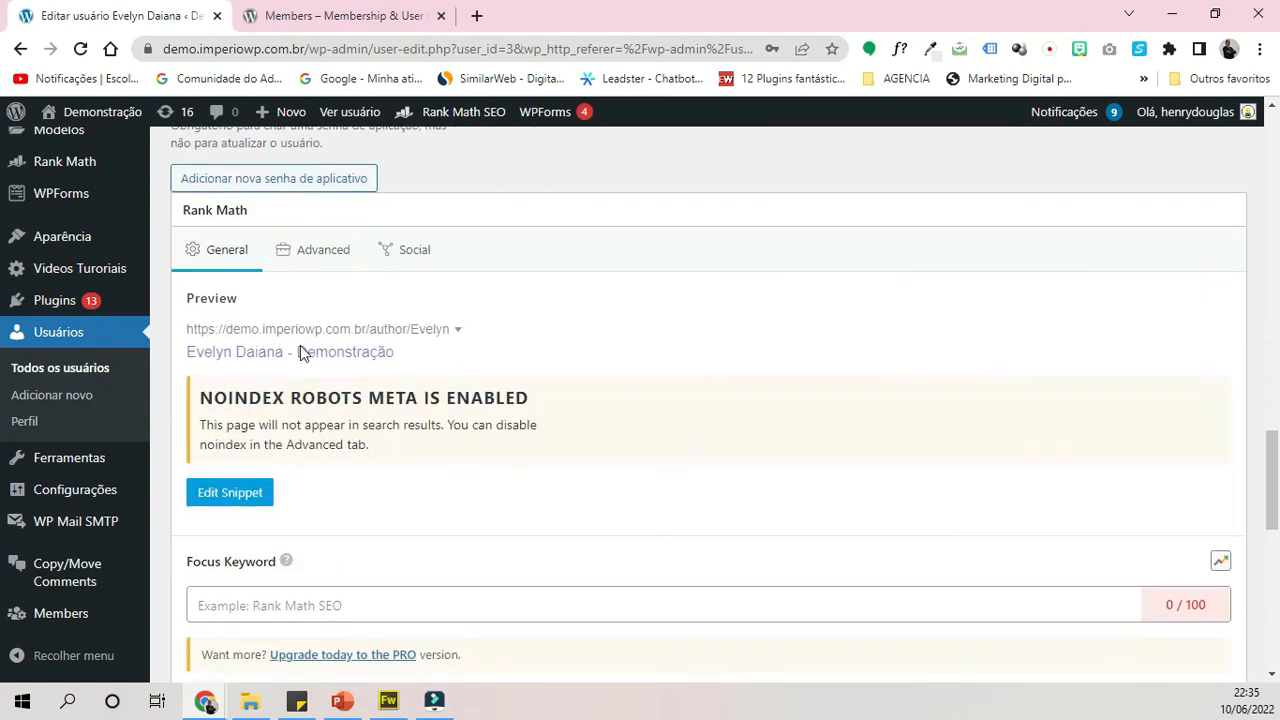
{"action": "scroll", "coordinate": [300, 346], "scroll_direction": "down", "scroll_amount": 8}
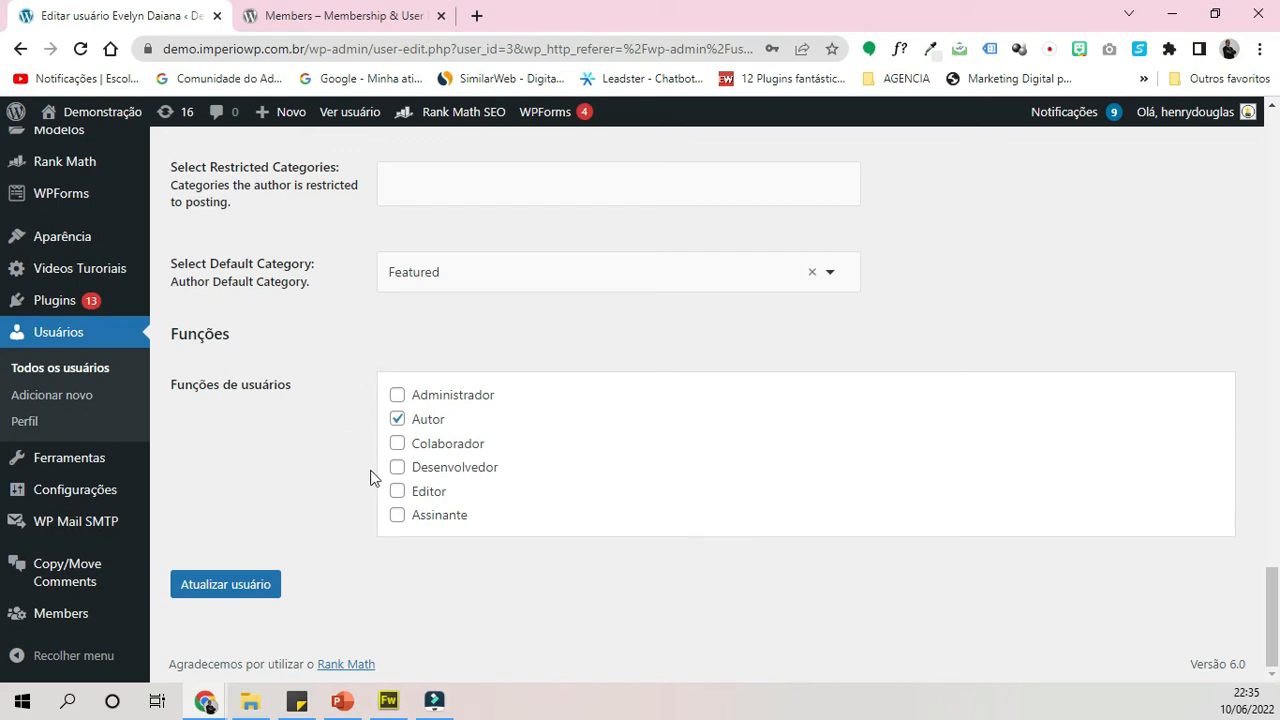
{"action": "left_click", "coordinate": [397, 420]}
{"action": "left_click", "coordinate": [397, 467]}
{"action": "left_click", "coordinate": [234, 581]}
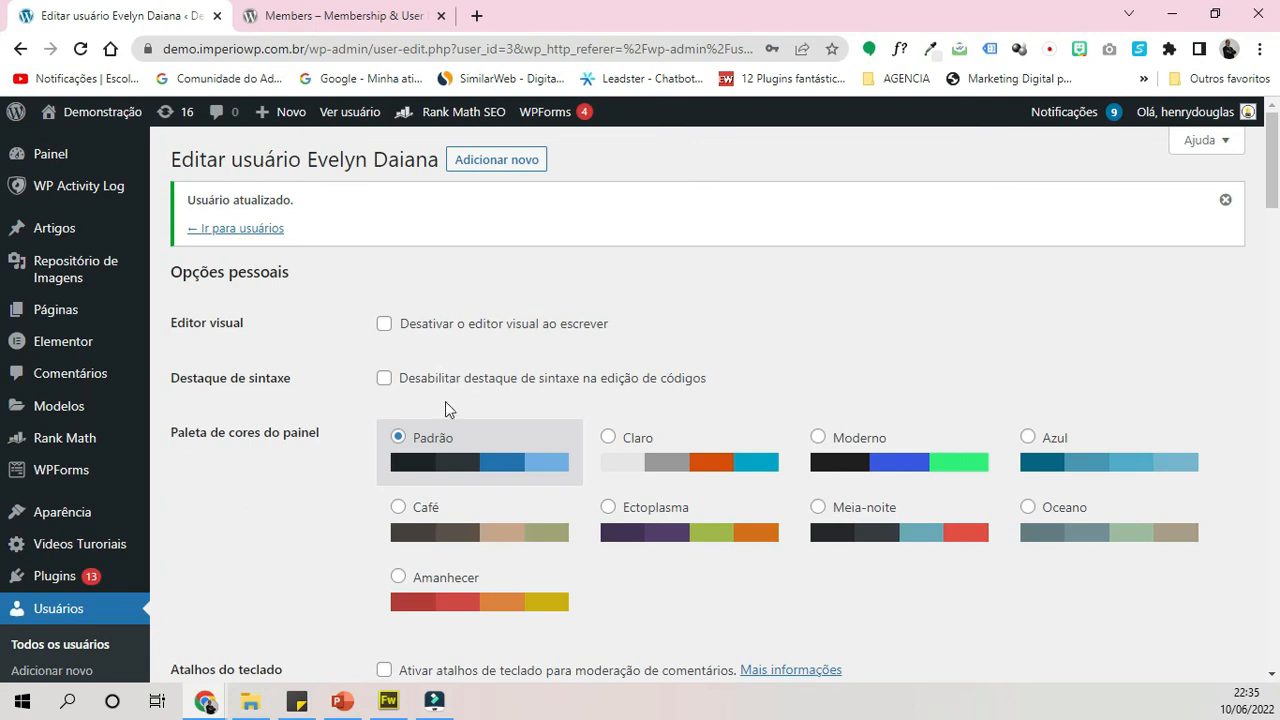
Step: Log out of the administrator account after saving the user's new role
{"action": "scroll", "coordinate": [220, 425], "scroll_direction": "down", "scroll_amount": 3}
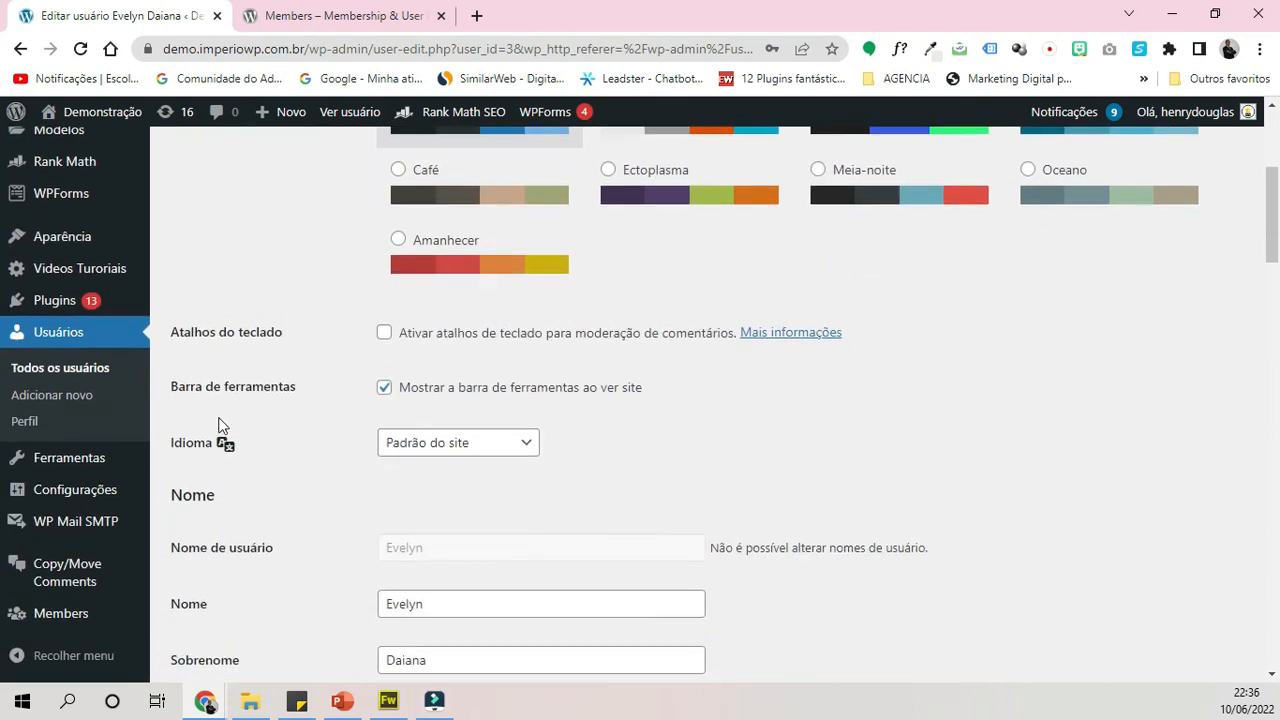
{"action": "scroll", "coordinate": [220, 425], "scroll_direction": "down", "scroll_amount": 1}
{"action": "scroll", "coordinate": [220, 425], "scroll_direction": "up", "scroll_amount": 1}
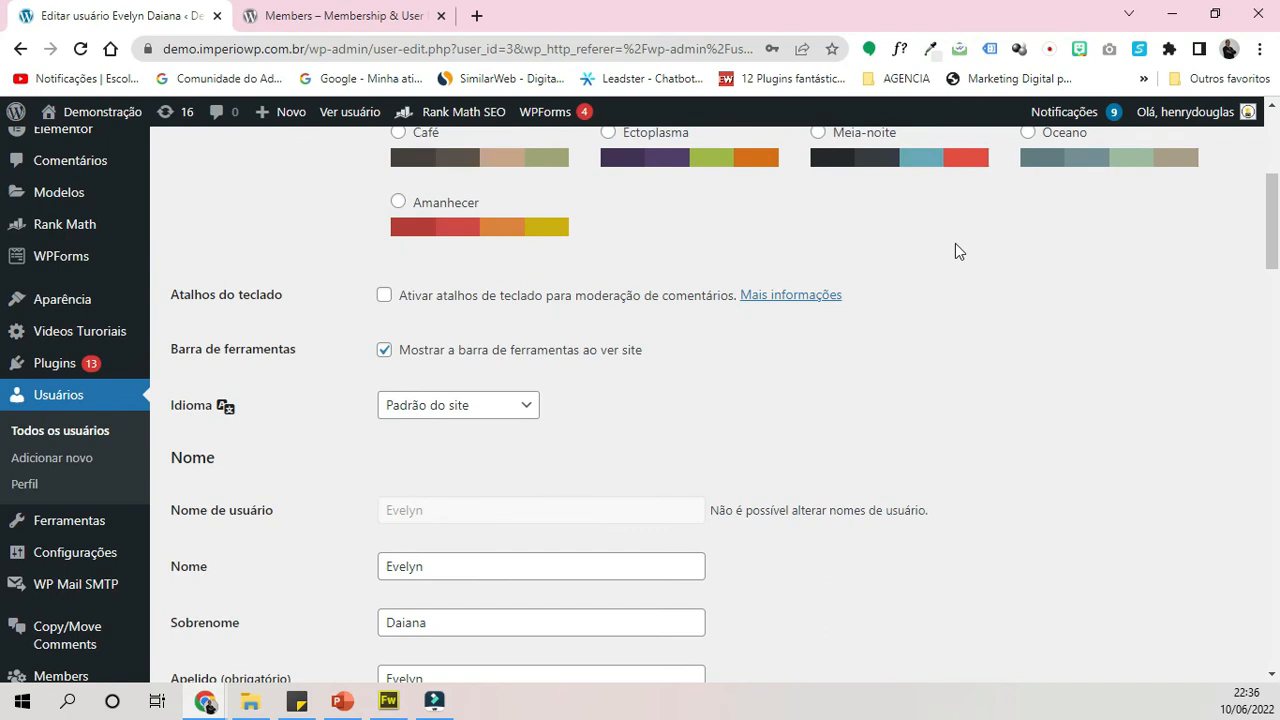
{"action": "mouse_move", "coordinate": [1190, 112]}
{"action": "left_click", "coordinate": [1117, 207]}
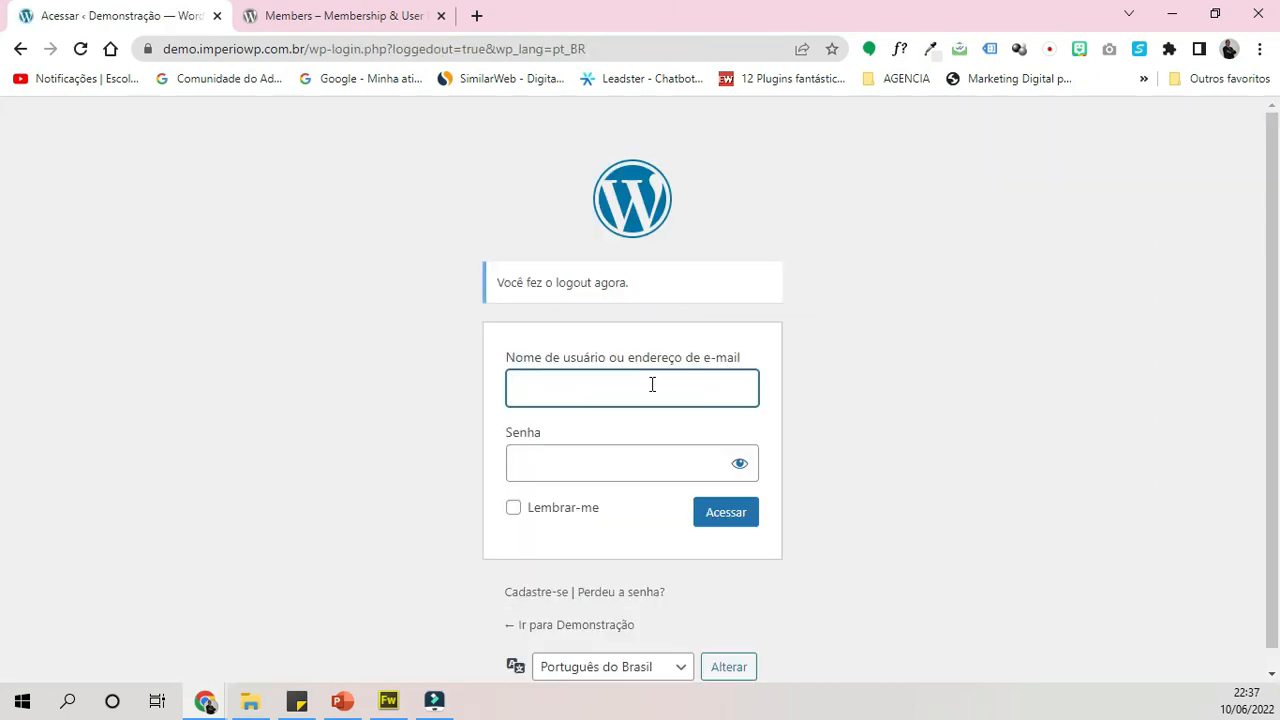
Step: Log in as the user assigned to the Desenvolvedor role, entering the username and the account password
{"action": "type", "text": "Evelyn"}
{"action": "left_click", "coordinate": [572, 458]}
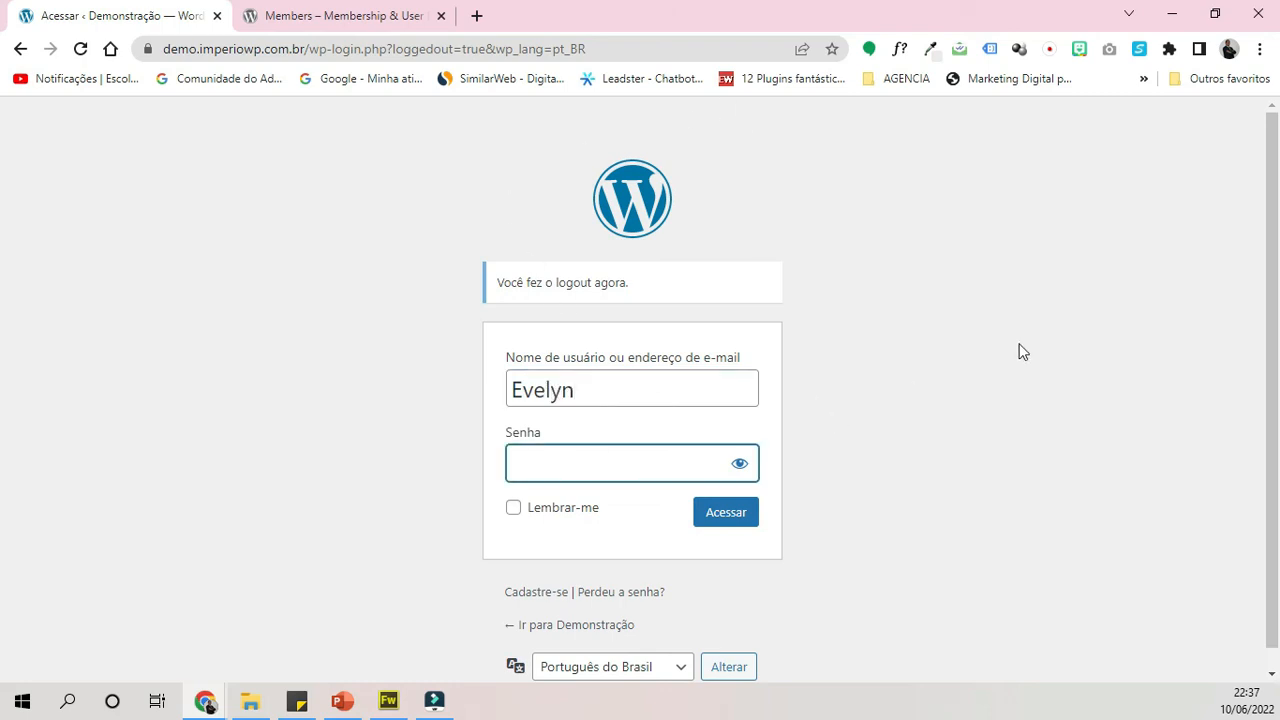
{"action": "type", "text": "••••••••"}
{"action": "left_click", "coordinate": [738, 508]}
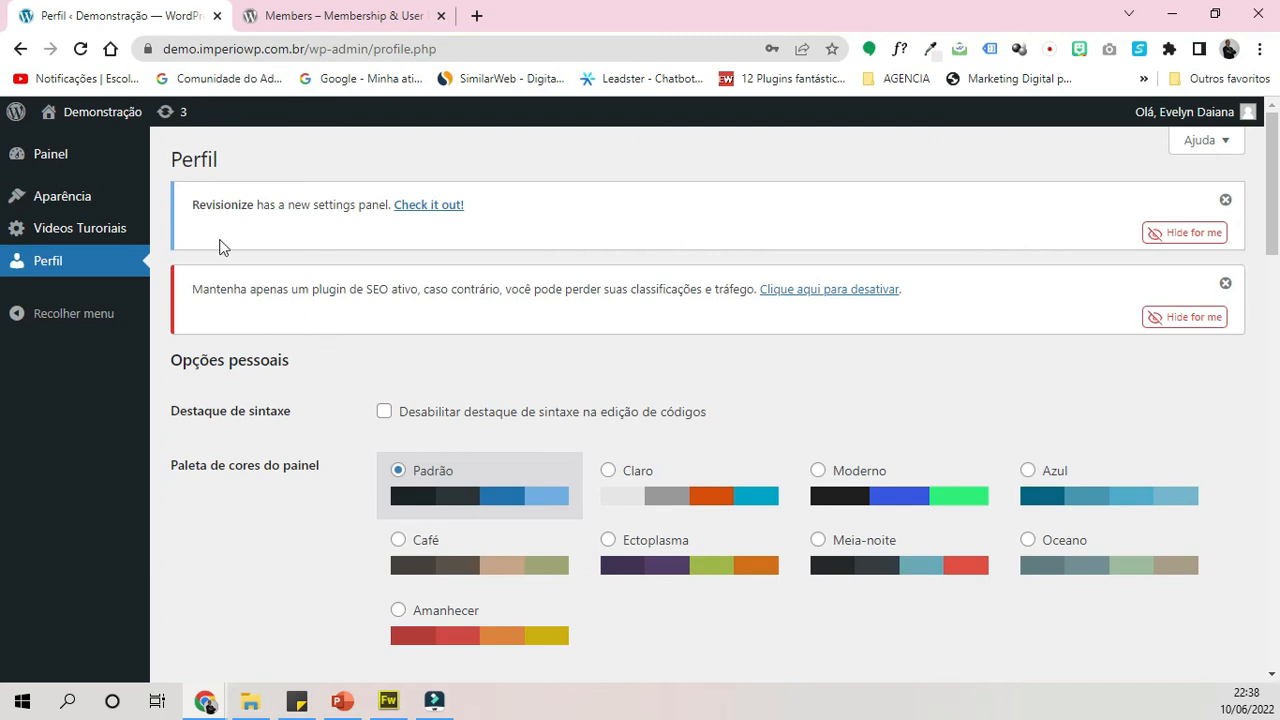
Step: Open the Aparência themes page, dismiss the browser's offer to save the password, and examine the theme management options available to the Desenvolvedor role
{"action": "mouse_move", "coordinate": [87, 204]}
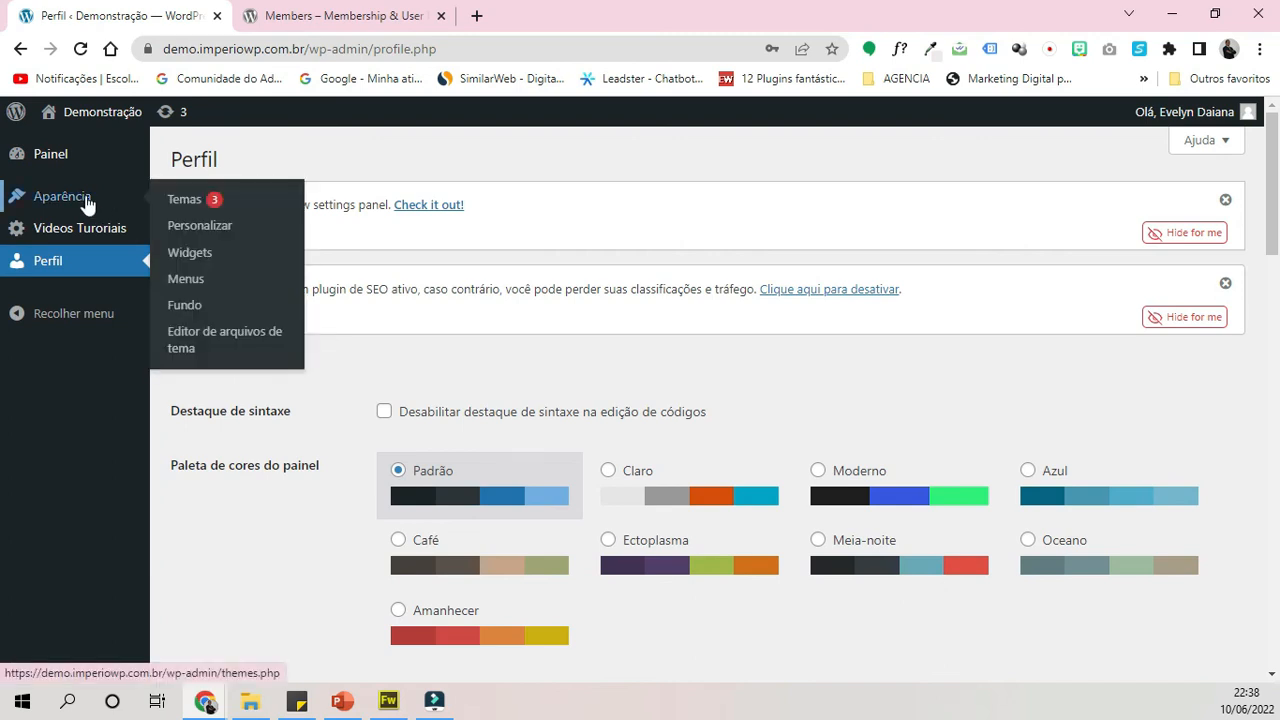
{"action": "left_click", "coordinate": [72, 196]}
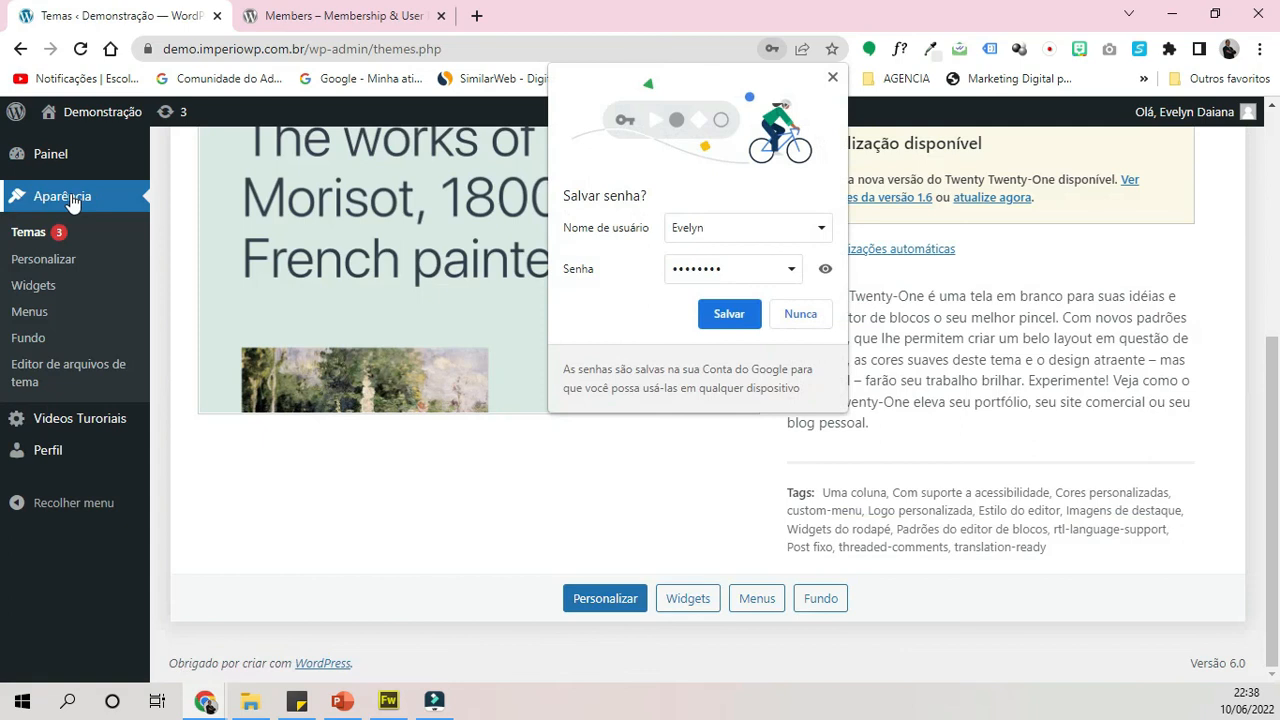
{"action": "left_click", "coordinate": [832, 77]}
{"action": "scroll", "coordinate": [414, 284], "scroll_direction": "up", "scroll_amount": 2}
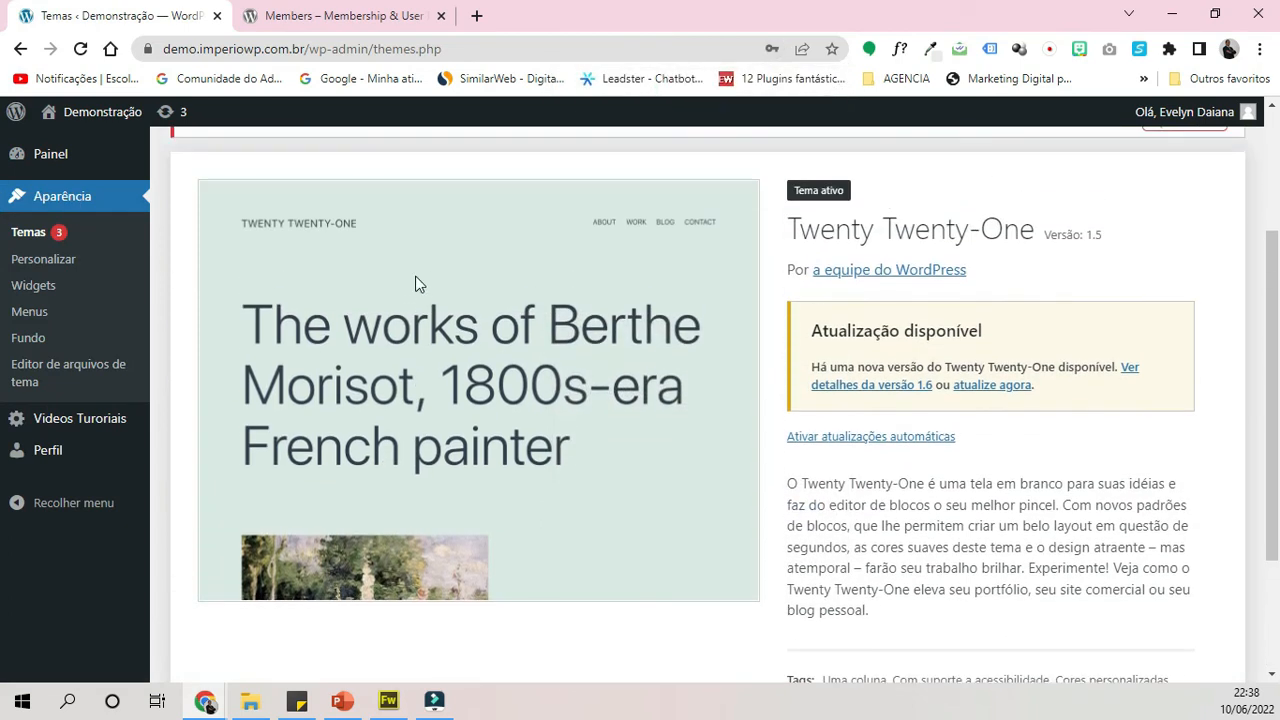
{"action": "scroll", "coordinate": [418, 284], "scroll_direction": "down", "scroll_amount": 2}
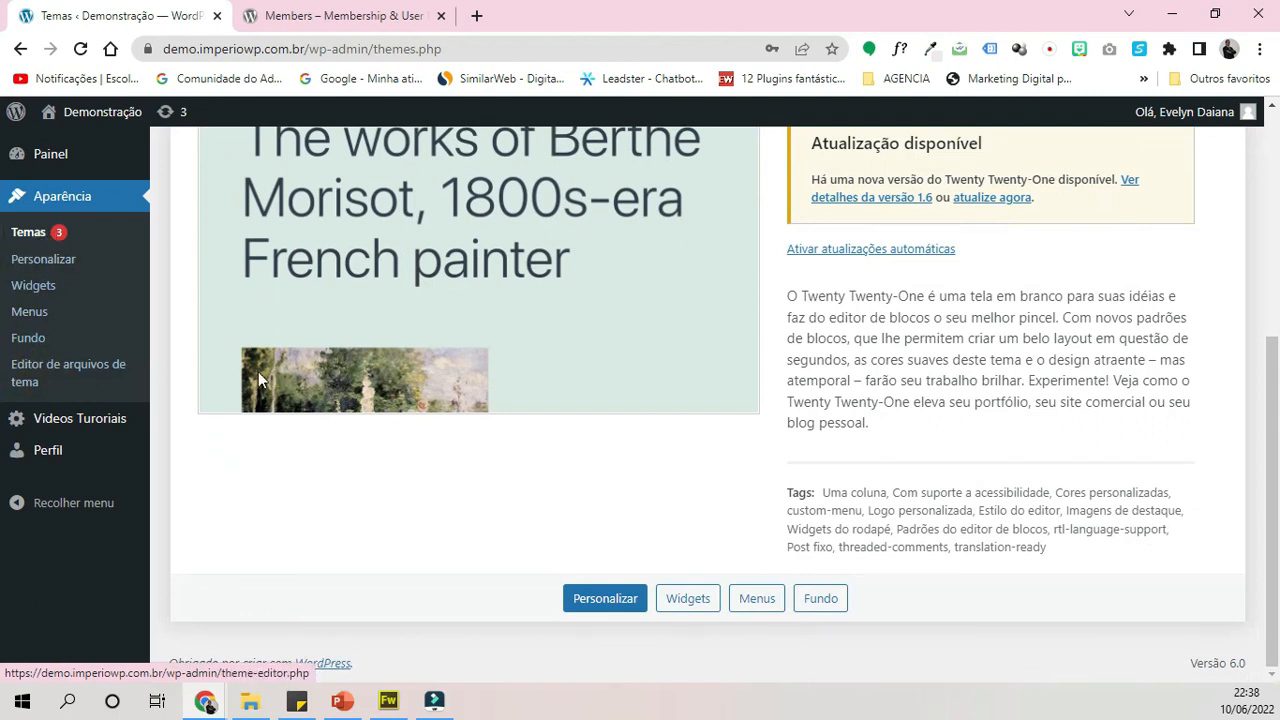
{"action": "scroll", "coordinate": [258, 371], "scroll_direction": "up", "scroll_amount": 4}
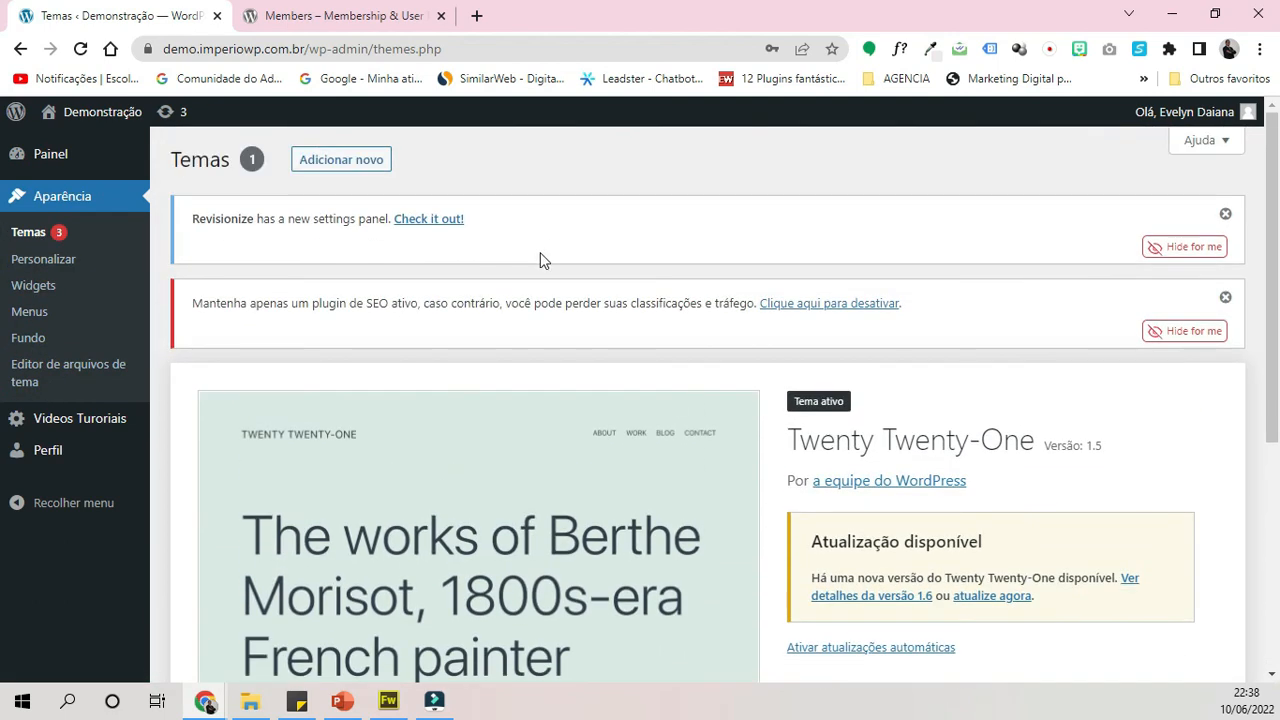